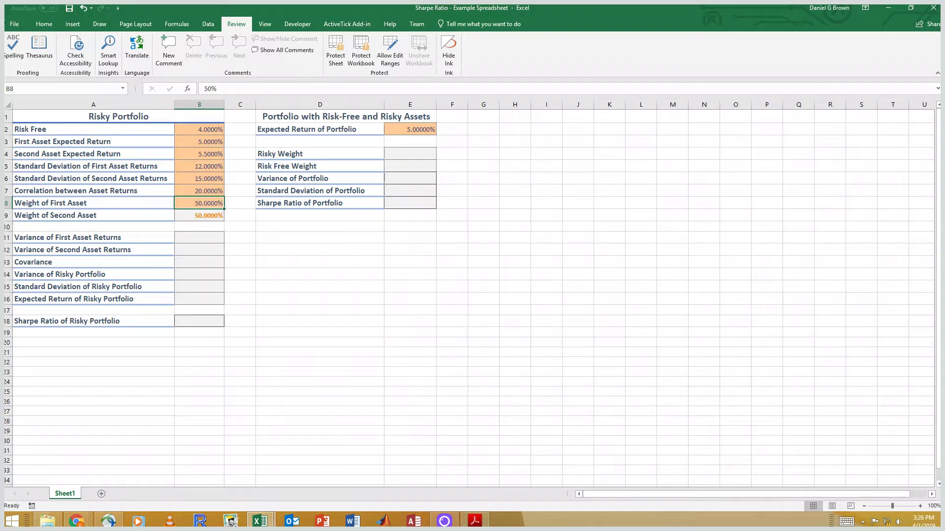
Review the Risky Portfolio inputs from the risk-free rate in row 2 through the weight of the second asset in row 9
left_click(35, 127)
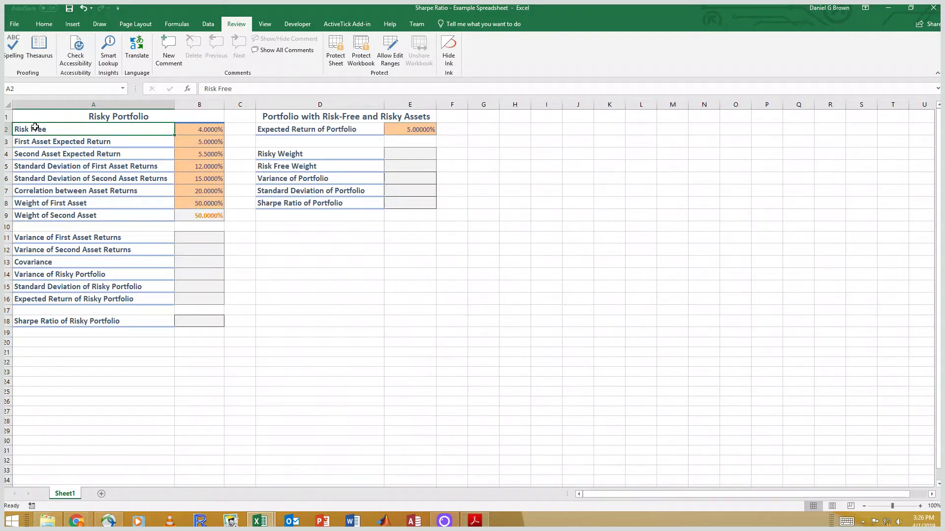
key("Right")
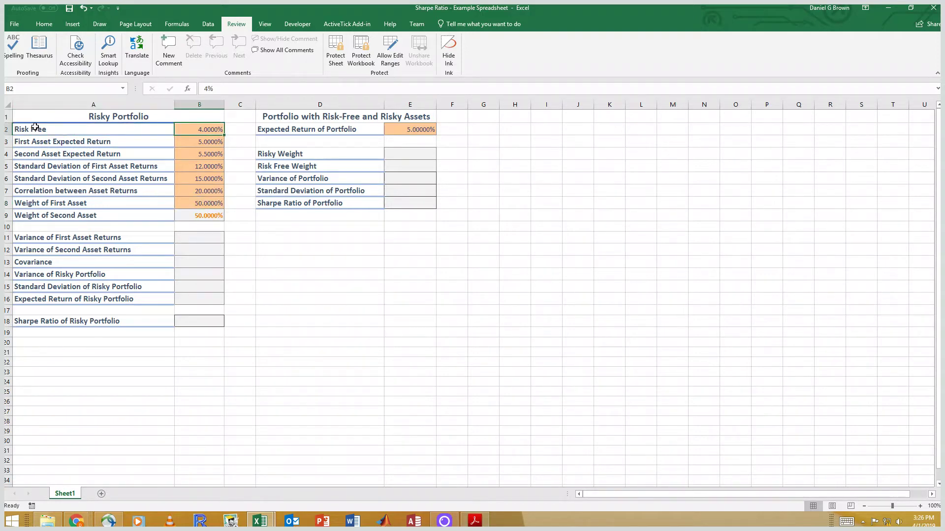
key("Down")
key("Down")
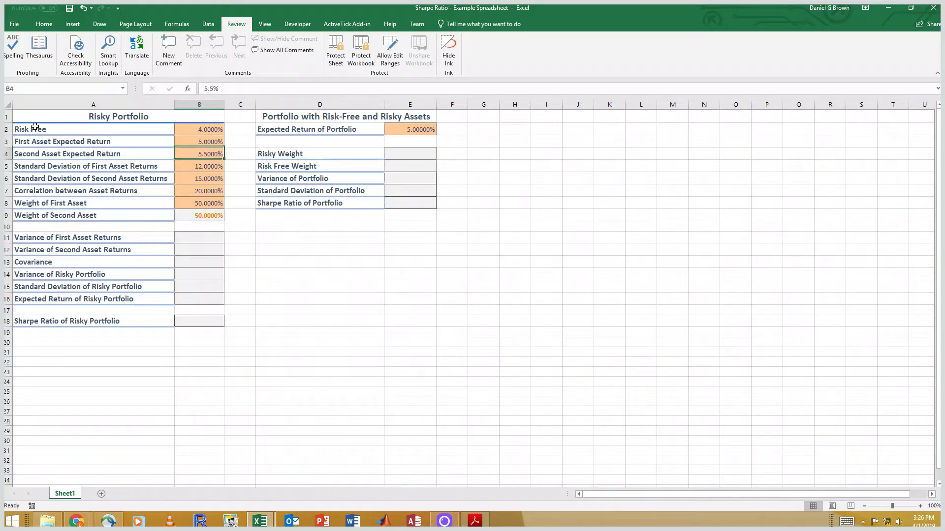
key("Left")
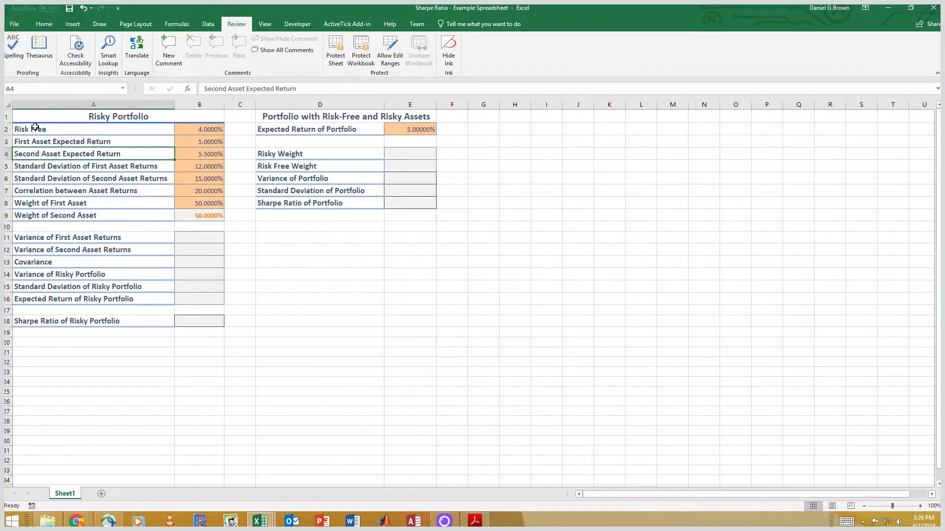
key("Up")
key("Right")
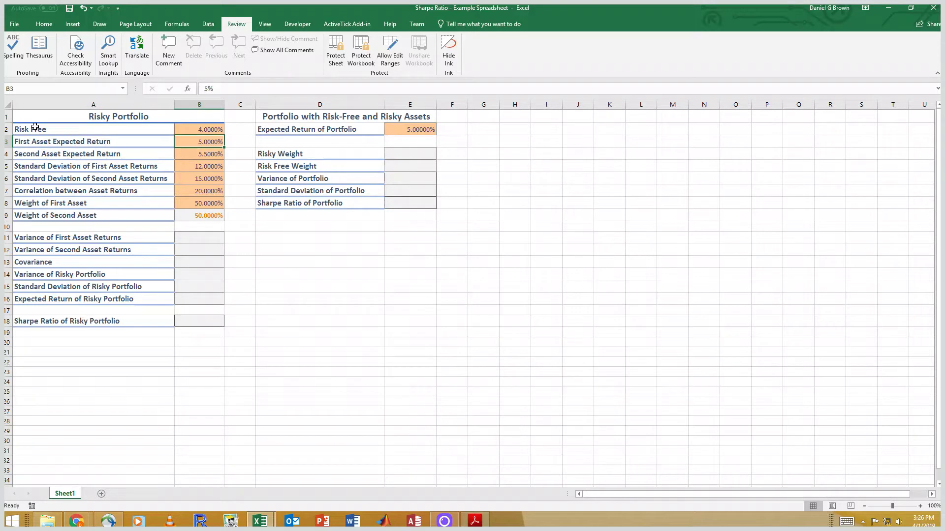
key("Down")
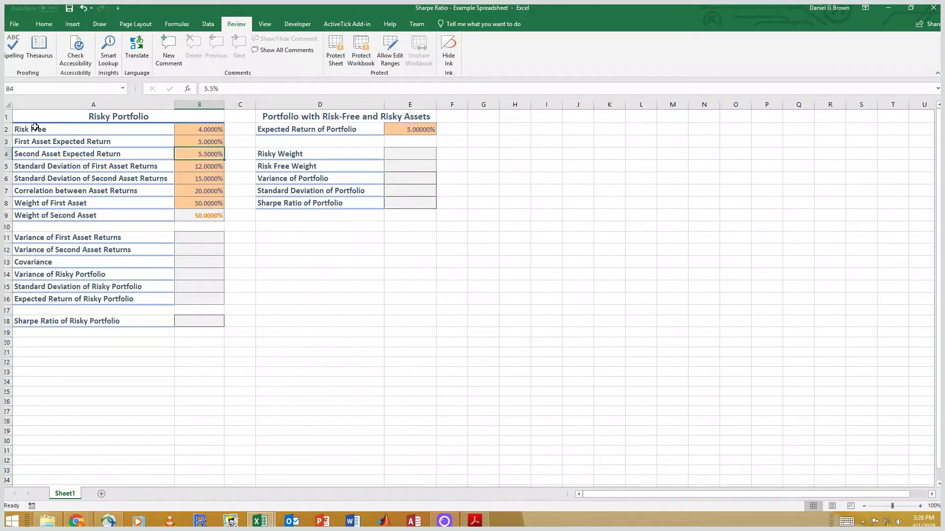
key("Down")
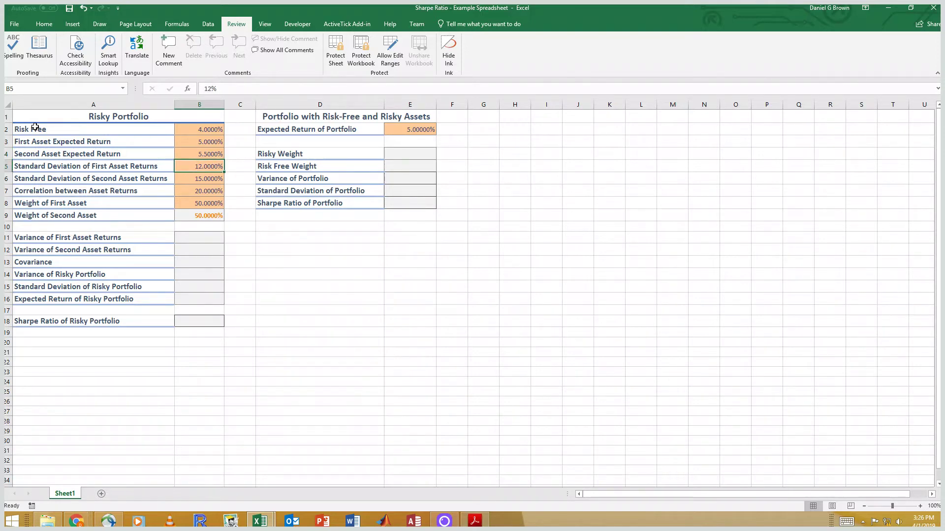
key("Down")
key("Down")
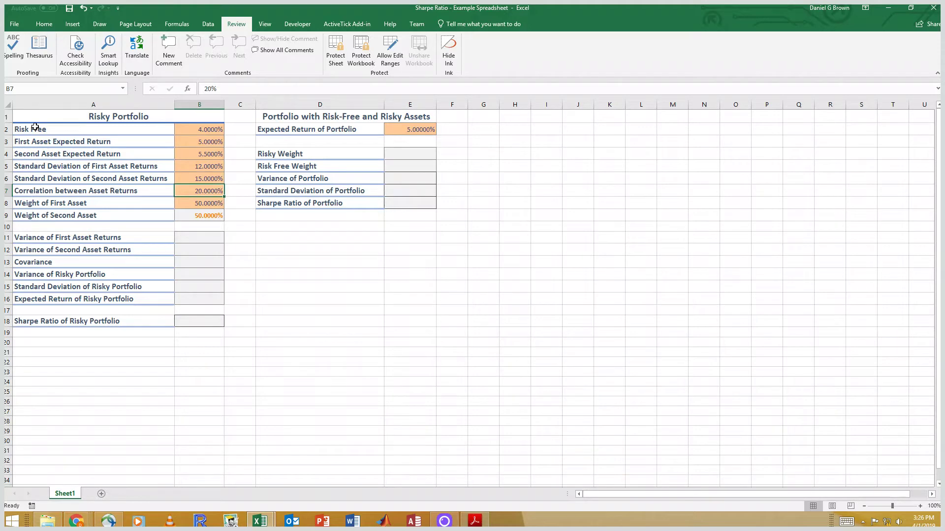
key("Down")
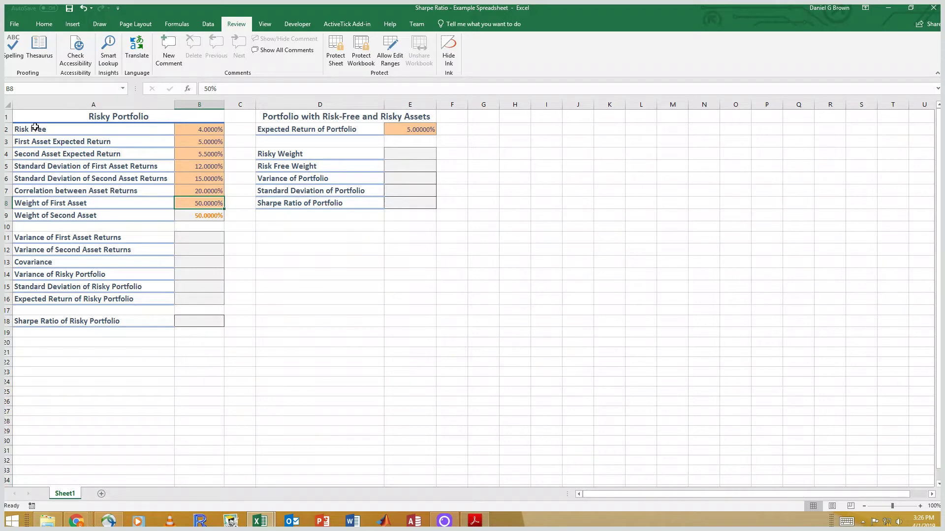
key("Down")
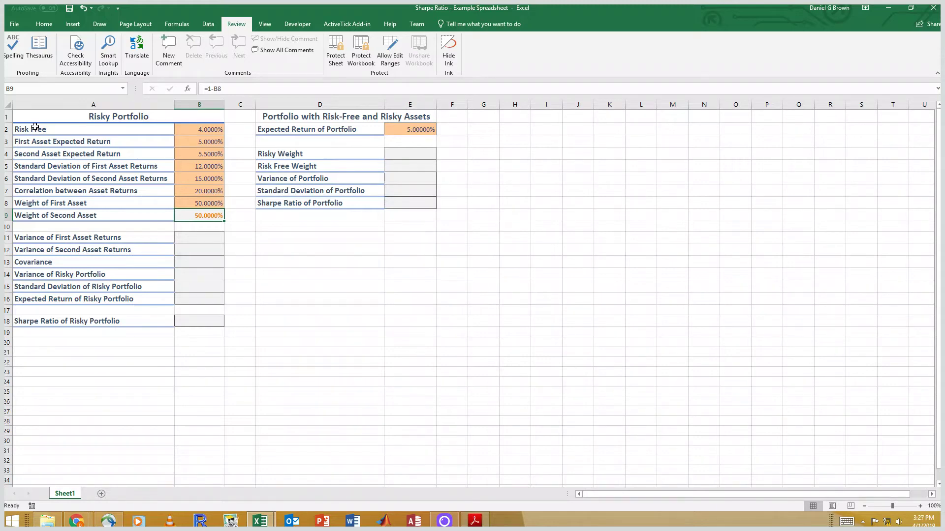
Calculate the Variance of First Asset Returns in B11 by squaring its standard deviation with =B5^2
key("Down")
key("Down")
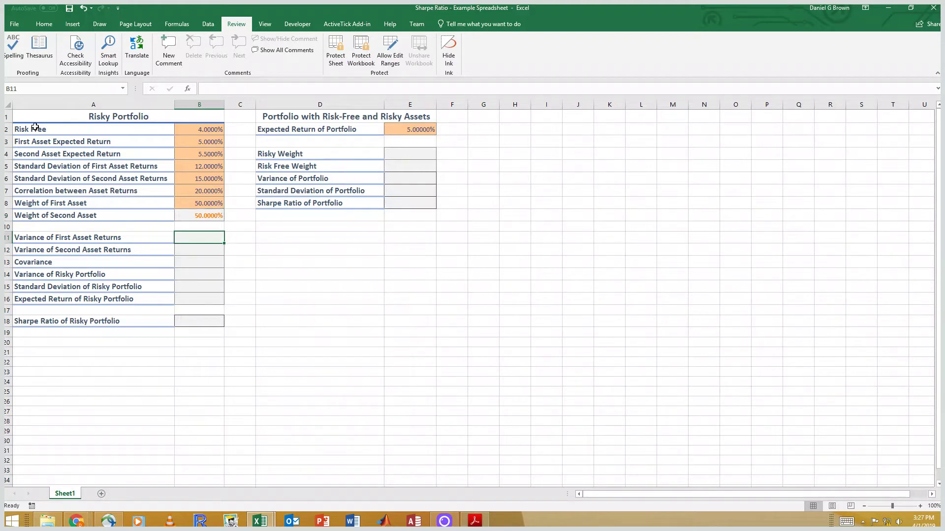
type("=")
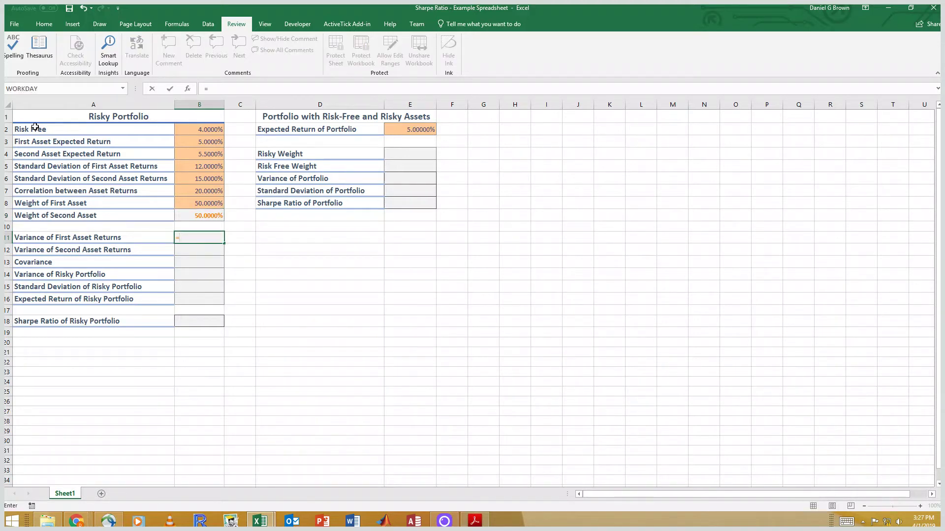
key("Up")
key("Up")
key("Up")
key("Up")
key("Up")
key("Up")
type("^2")
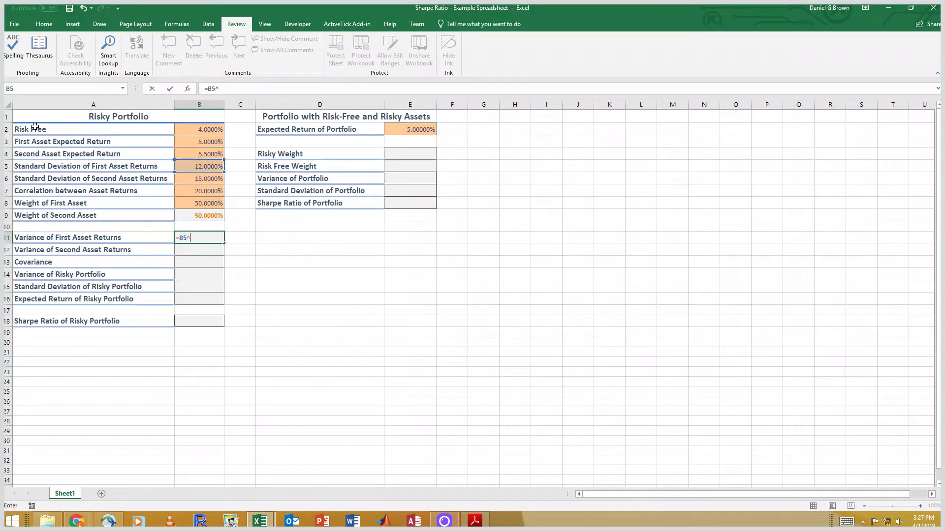
key("Return")
Calculate the Variance of Second Asset Returns in B12 with the formula =B6^2
type("=")
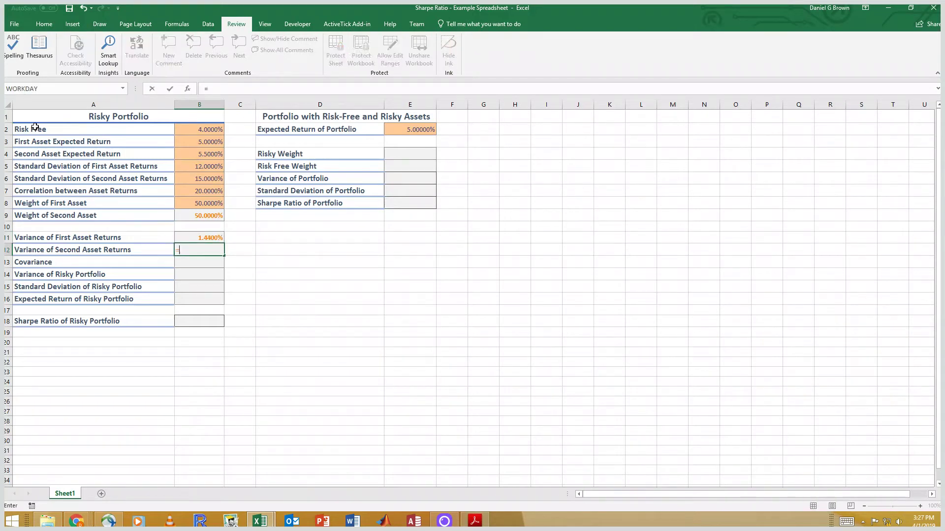
key("Up")
key("Up")
key("Up")
key("Up")
key("Up")
key("Up")
type("^2")
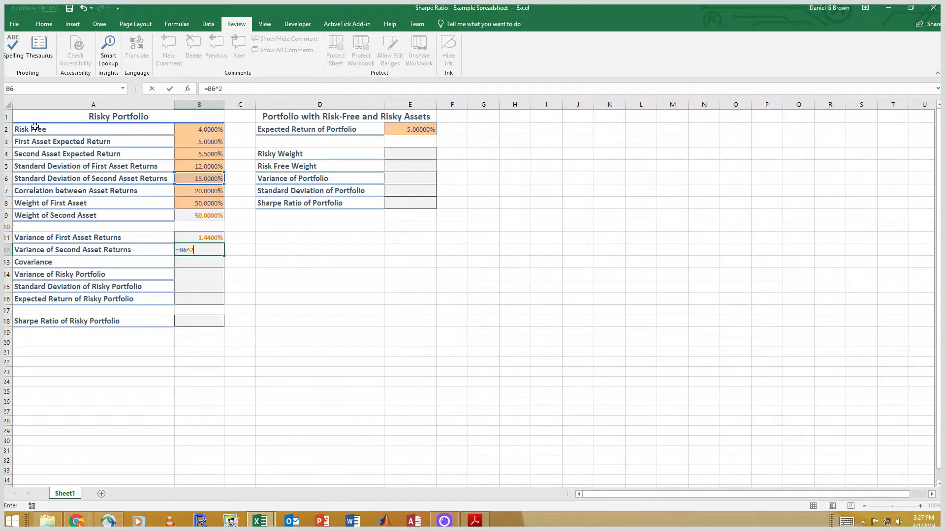
key("Return")
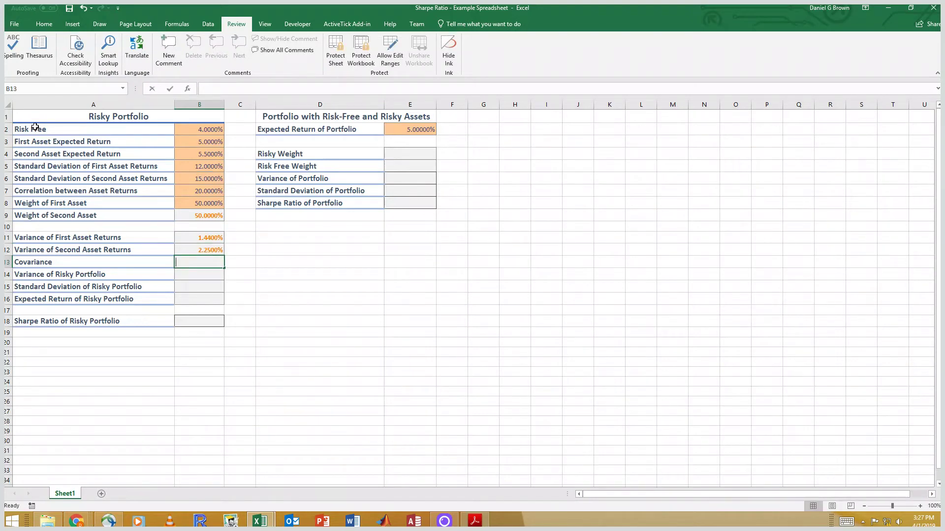
Calculate the Covariance in B13 as correlation times both standard deviations, using =B7*B5*B6
type("=")
key("Up")
key("Up")
key("Up")
key("Up")
key("Up")
key("Up")
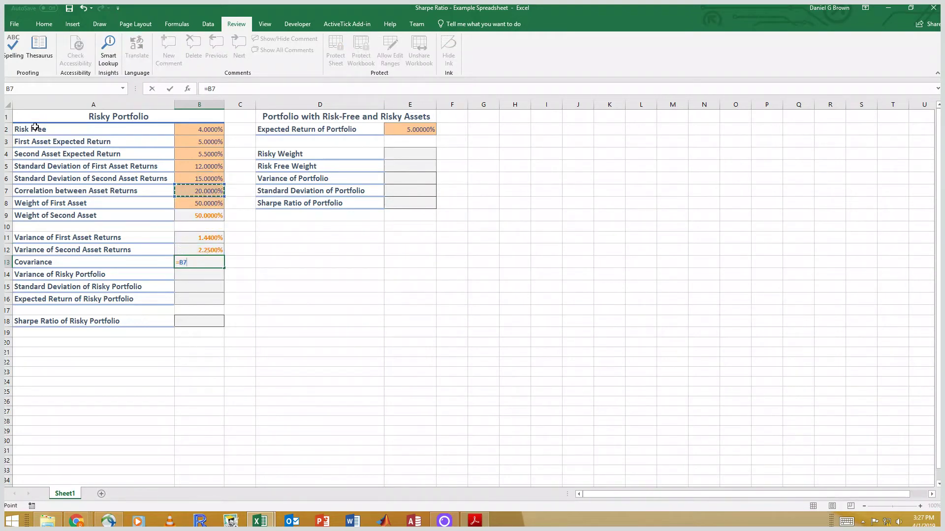
type("*")
key("Up")
key("Up")
key("Up")
key("Up")
key("Up")
key("Up")
key("Up")
key("Up")
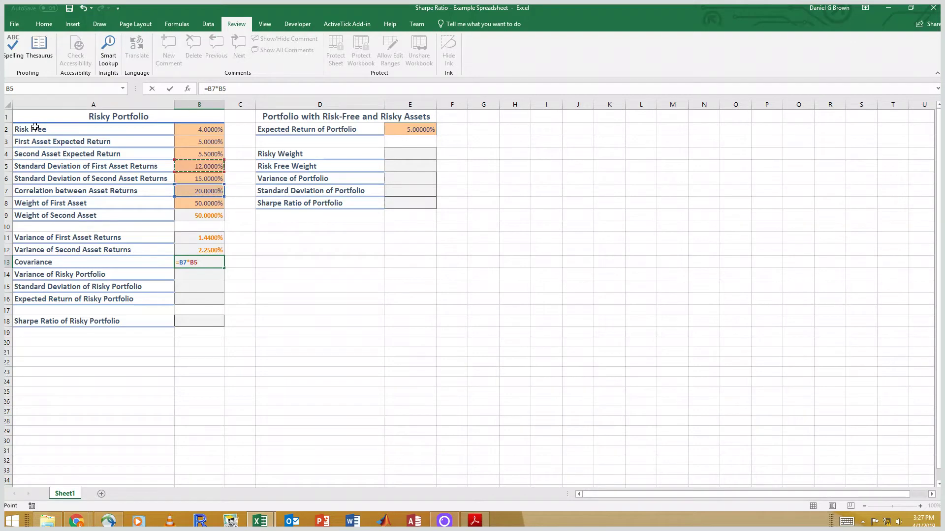
type("*")
key("Up")
key("Up")
key("Up")
key("Up")
key("Up")
key("Up")
key("Up")
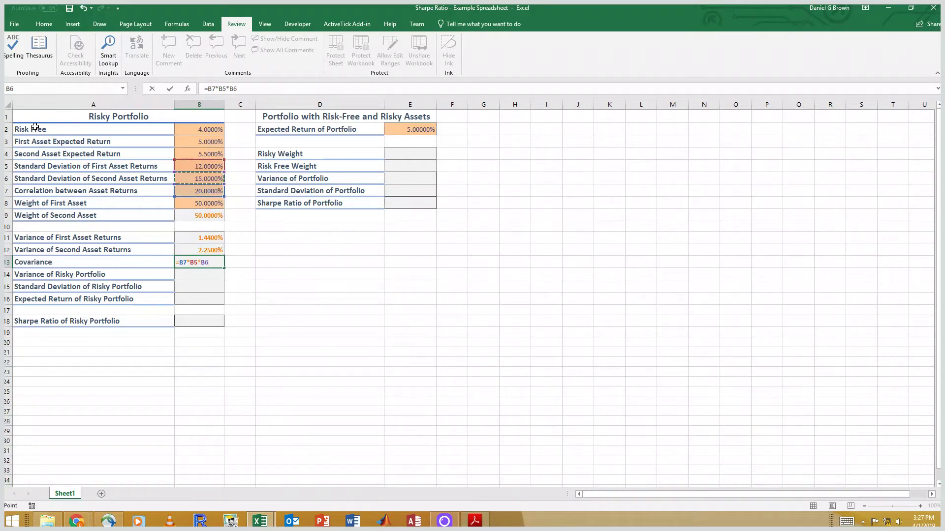
key("Return")
Calculate the Variance of Risky Portfolio in B14 with the formula =B8^2*B11+B9^2*B12+2*B8*B9*B13
type("=")
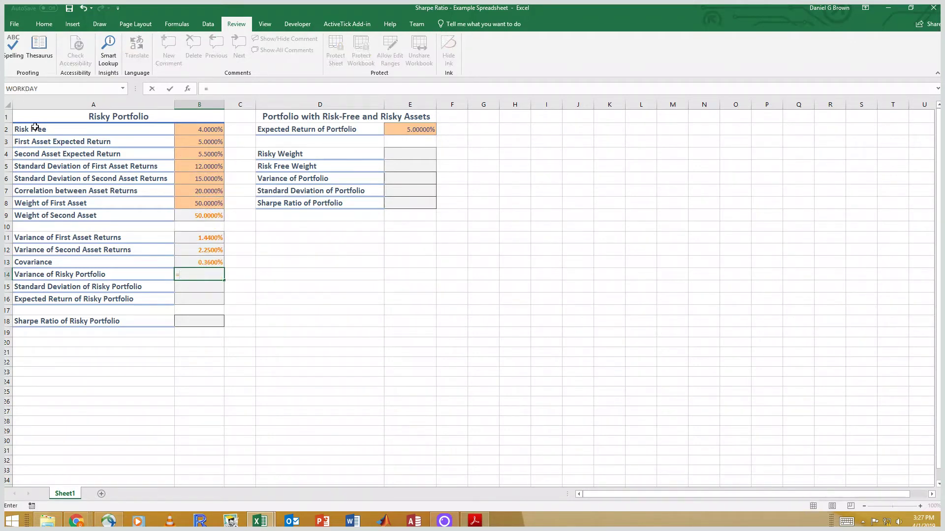
key("Up")
key("Up")
key("Up")
key("Up")
key("Up")
key("Up")
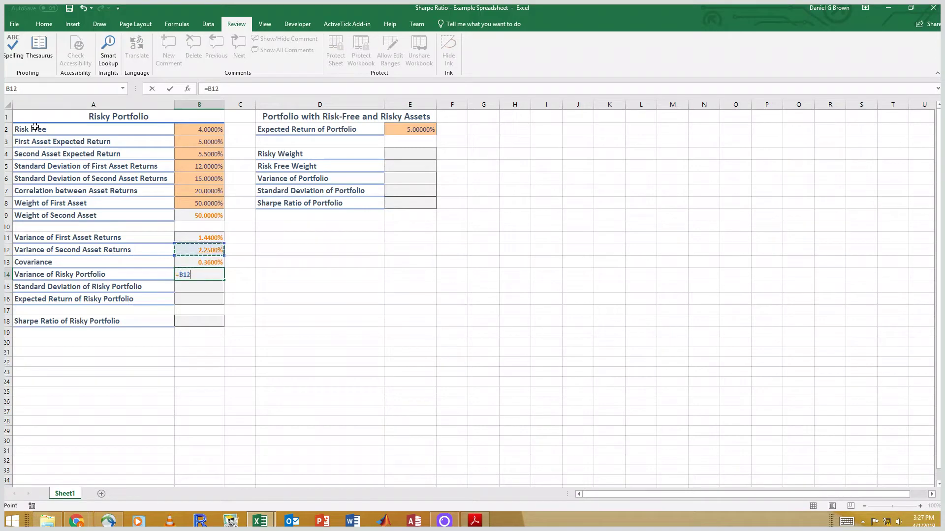
type("^")
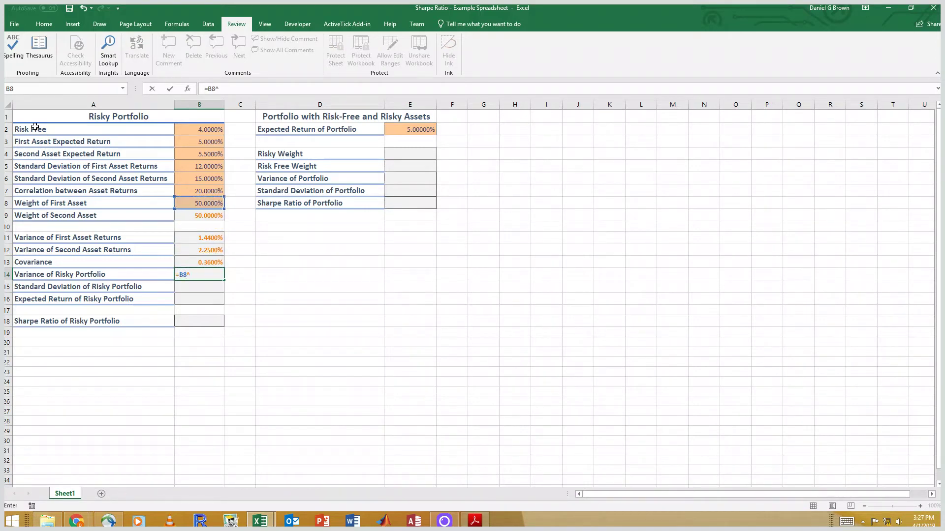
type("2*")
key("Up")
key("Up")
key("Up")
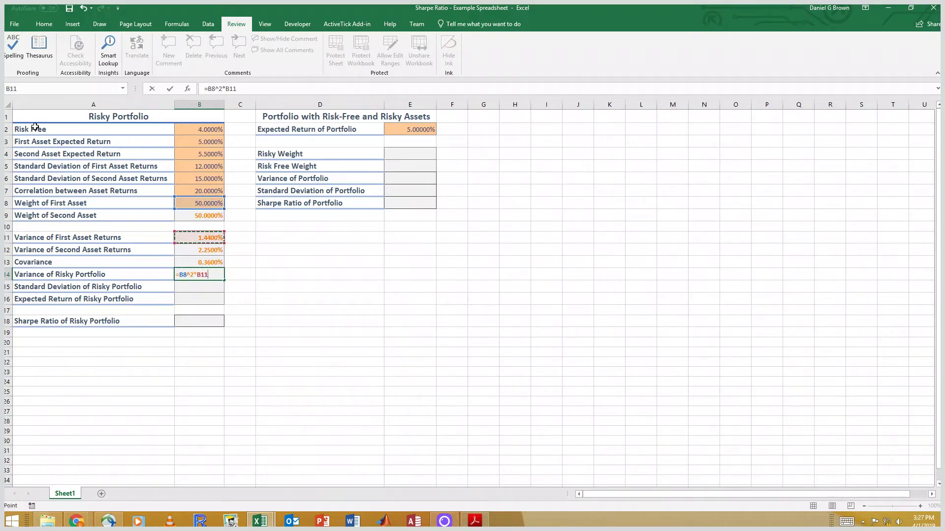
type("+")
key("Up")
key("Up")
key("Up")
key("Up")
key("Up")
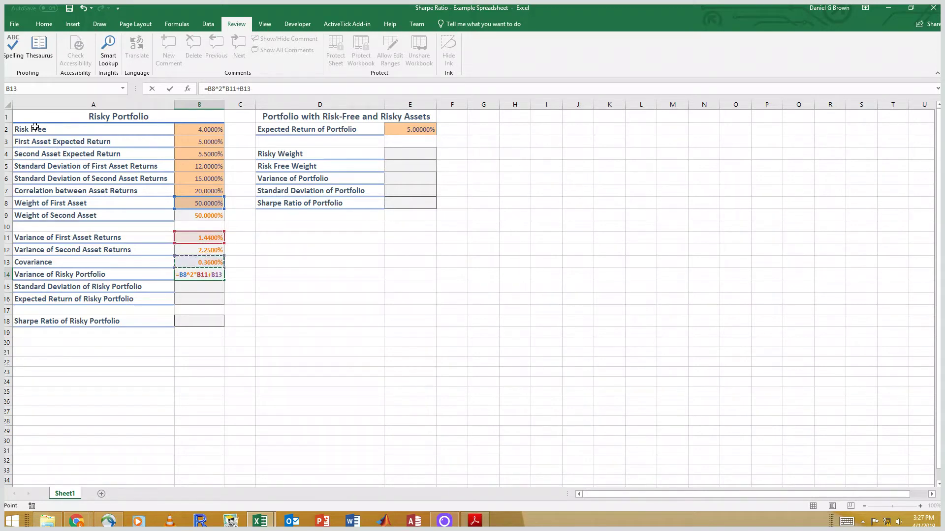
type("^")
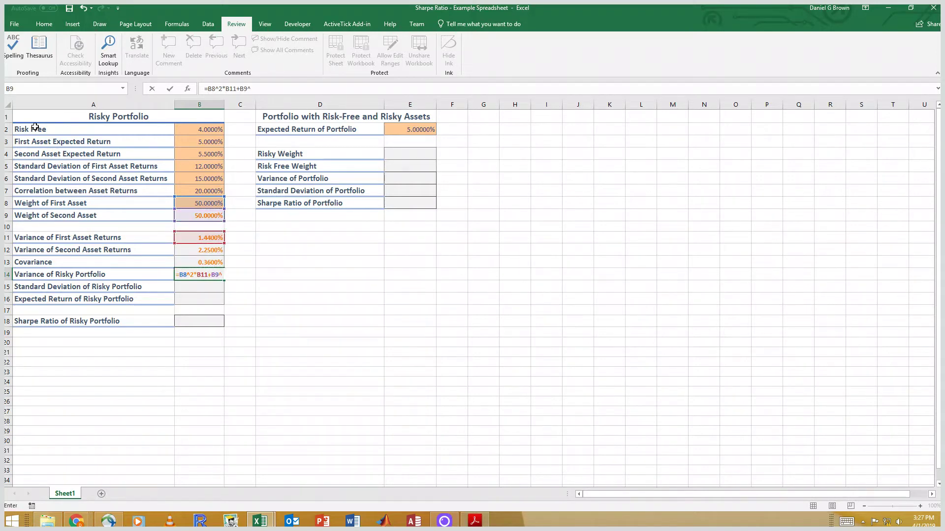
type("2*")
key("Up")
key("Up")
key("Up")
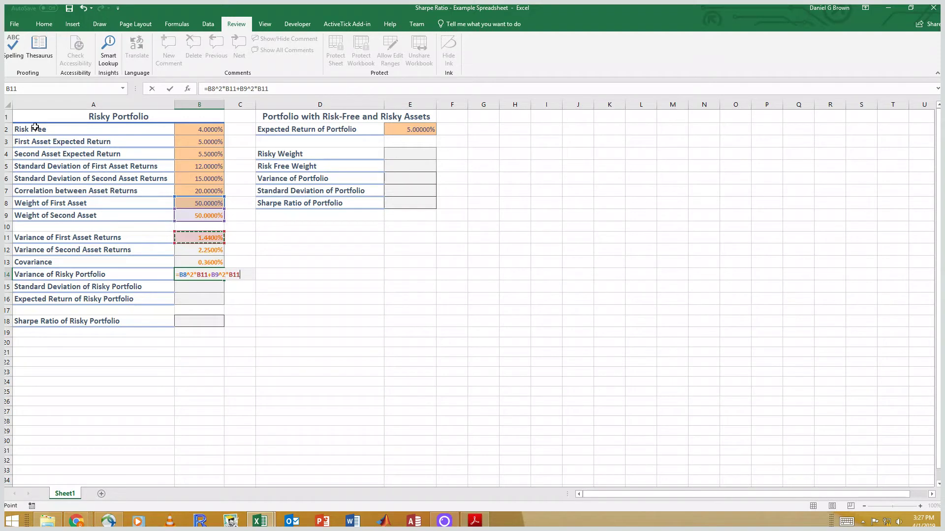
key("Down")
type("+2")
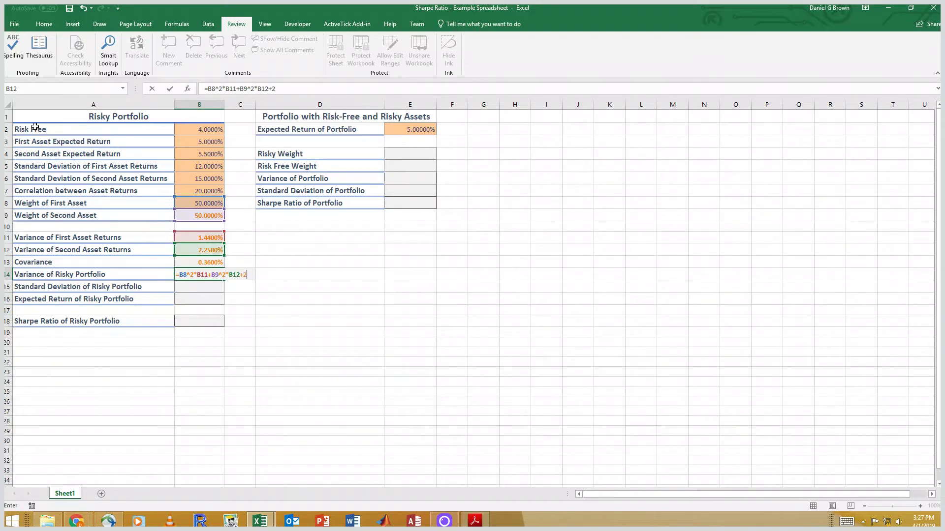
type("*")
key("Up")
key("Up")
key("Up")
key("Up")
key("Up")
key("Up")
type("*")
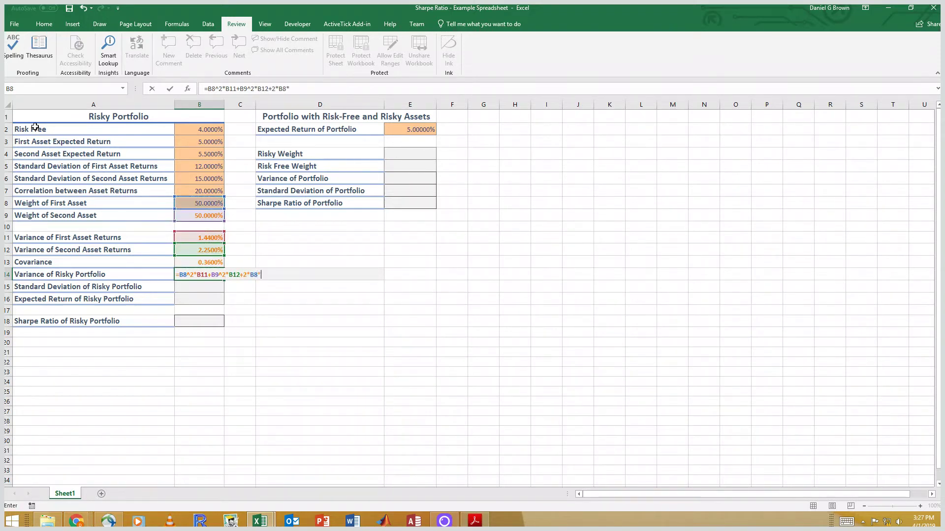
key("Up")
key("Up")
key("Up")
key("Up")
key("Up")
type("*")
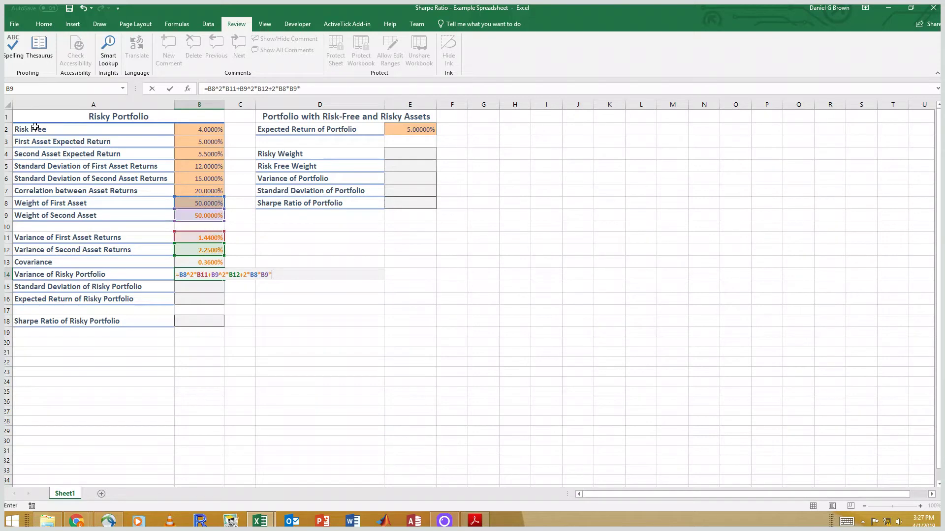
key("Up")
key("Return")
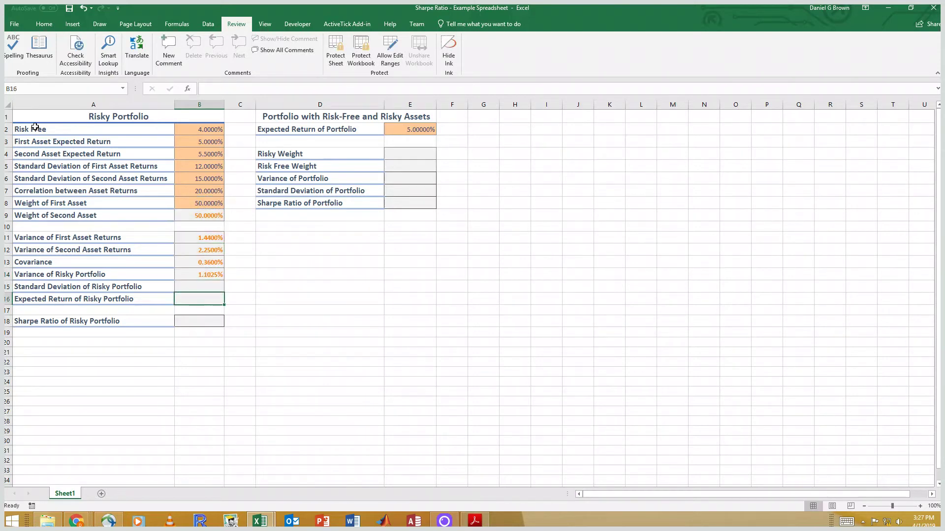
Calculate the Standard Deviation of Risky Portfolio in B15 with the formula =SQRT(B14)
type("=sqrt(")
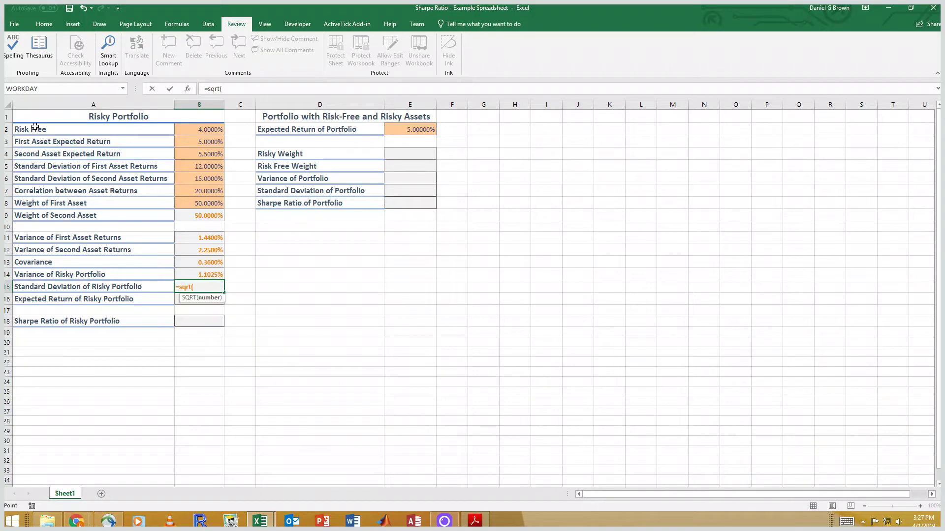
key("Up")
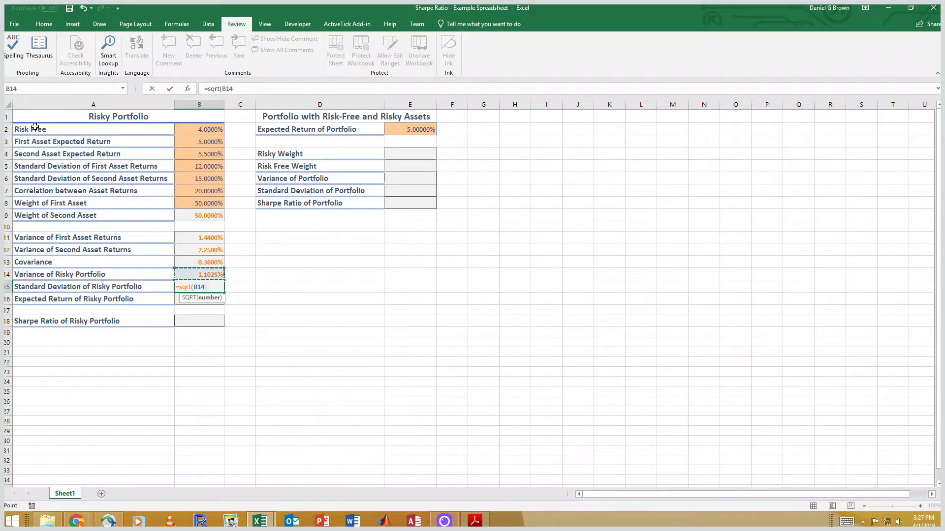
type(")")
key("Return")
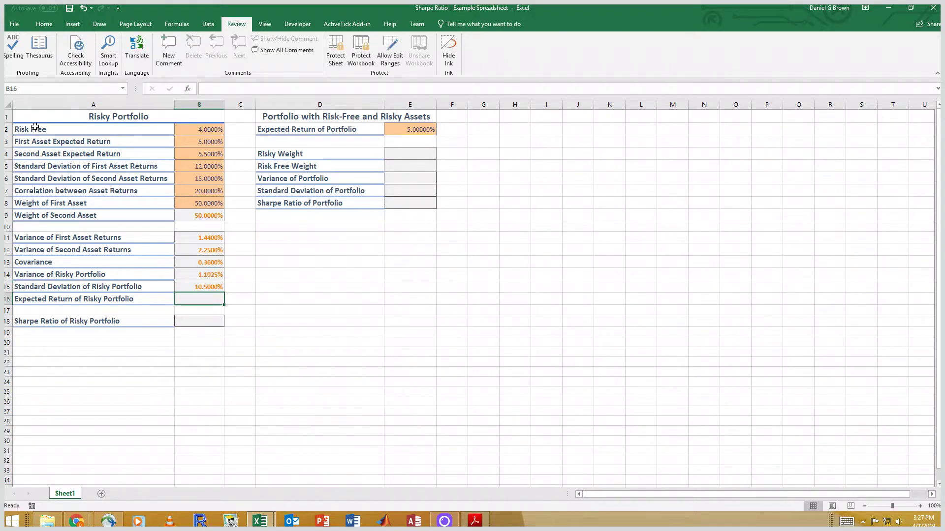
Calculate the Expected Return of Risky Portfolio in B16 as the weighted asset returns, using =B8*B3+B9*B4
type("=")
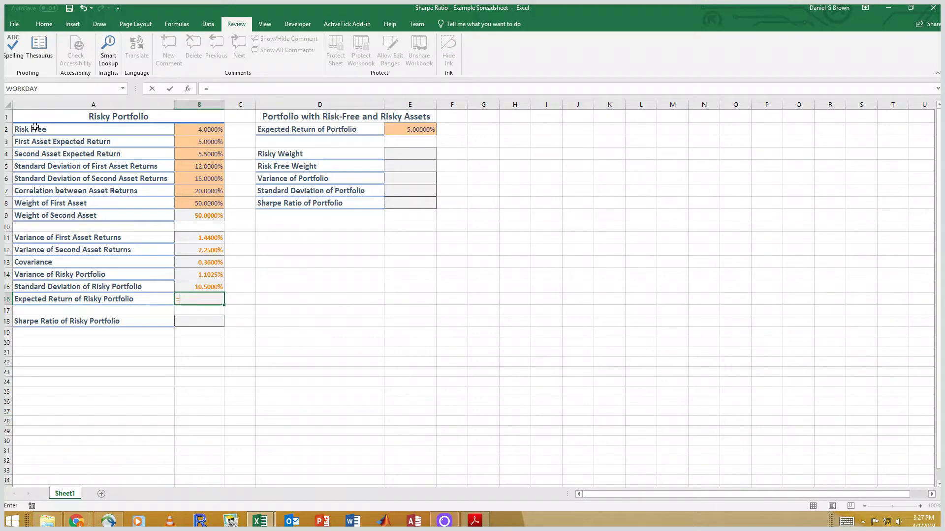
key("Up")
key("Up")
key("Up")
key("Up")
key("Up")
key("Up")
key("Up")
key("Up")
type("*")
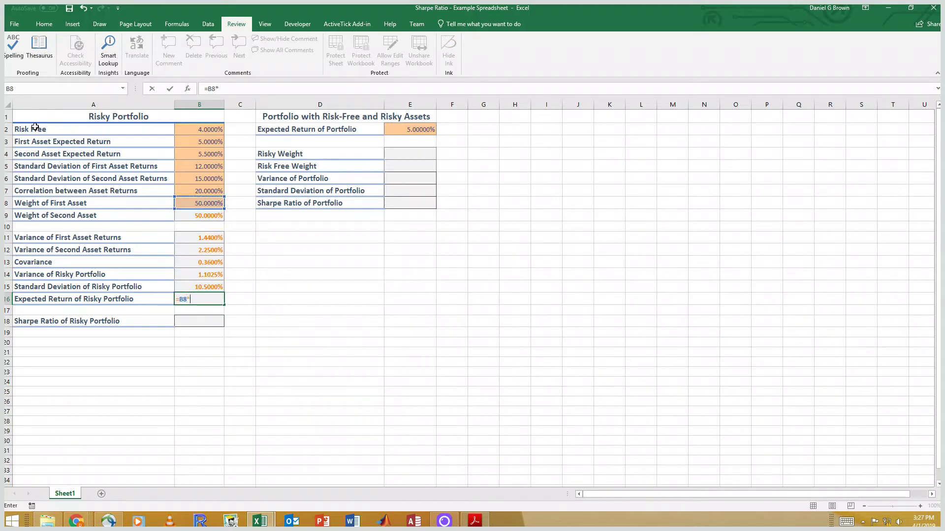
key("Up")
key("Up")
key("Up")
key("Up")
key("Up")
key("Up")
key("Up")
key("Up")
key("Up")
key("Up")
key("Up")
key("Up")
key("Up")
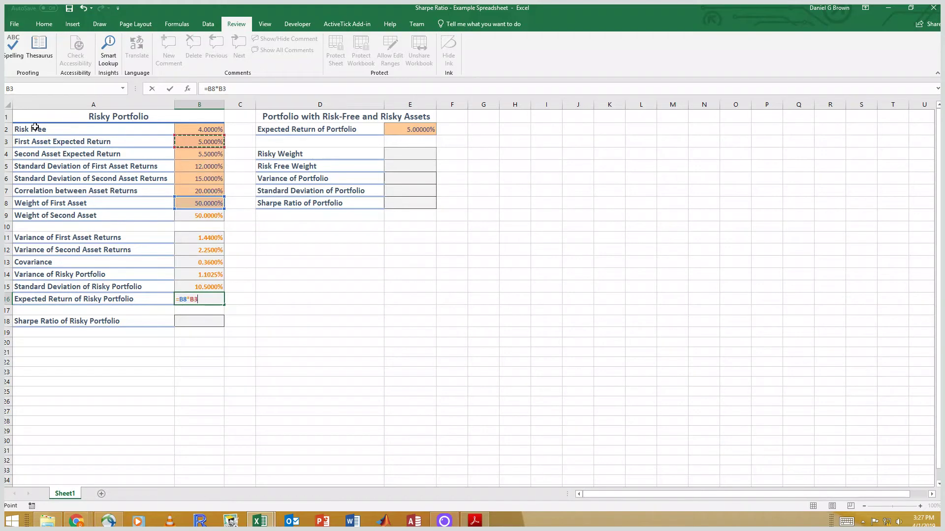
type("+")
key("Up")
key("Up")
key("Up")
key("Up")
key("Up")
key("Up")
key("Up")
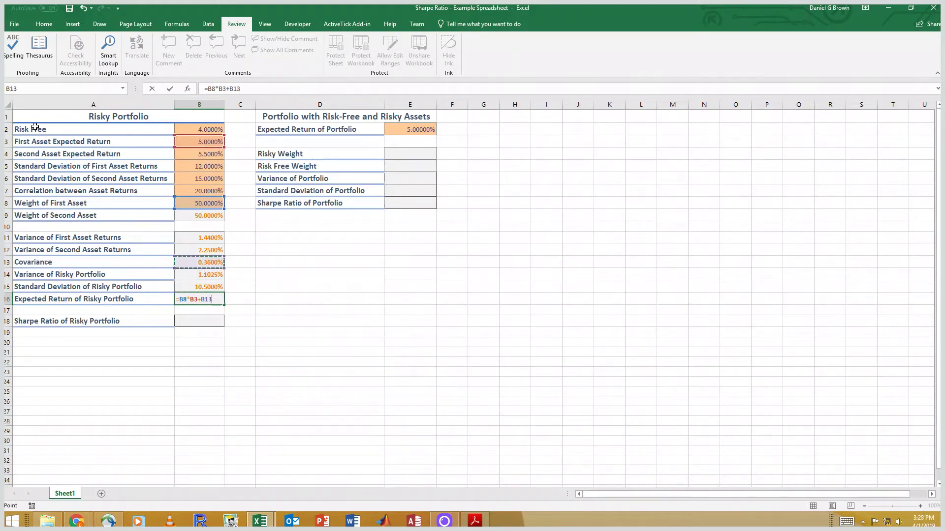
type("*")
key("Up")
key("Up")
key("Up")
key("Up")
key("Up")
key("Up")
key("Up")
key("Up")
key("Up")
key("Up")
key("Up")
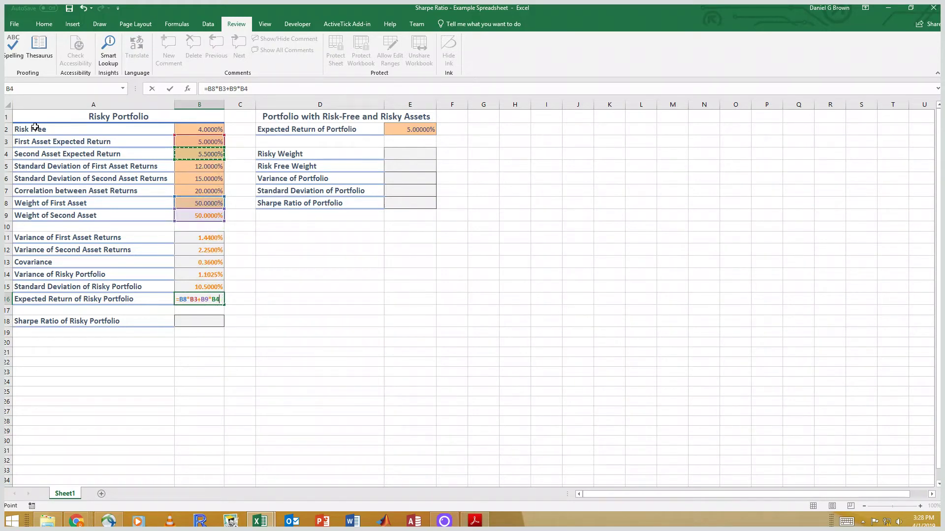
key("Return")
Calculate the Sharpe Ratio of Risky Portfolio in B18 with the formula =(B16-B2)/B15
key("Down")
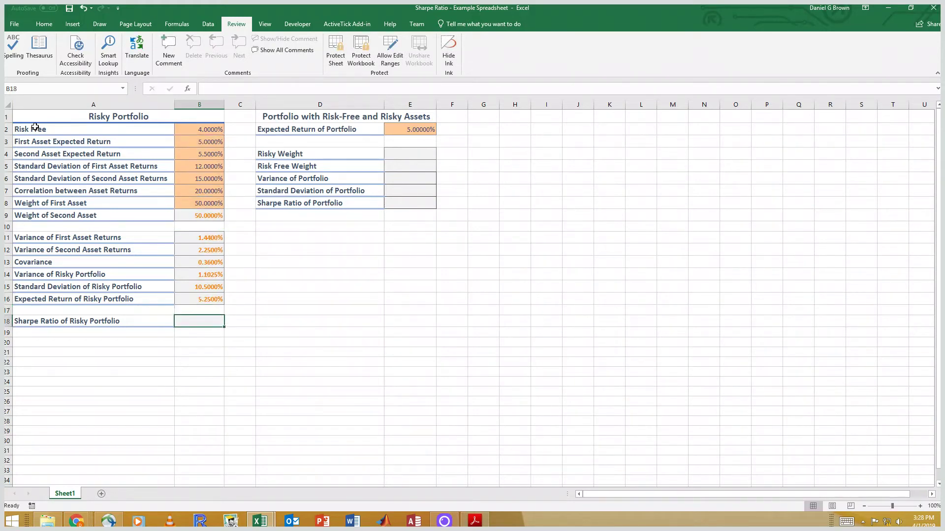
type("=(")
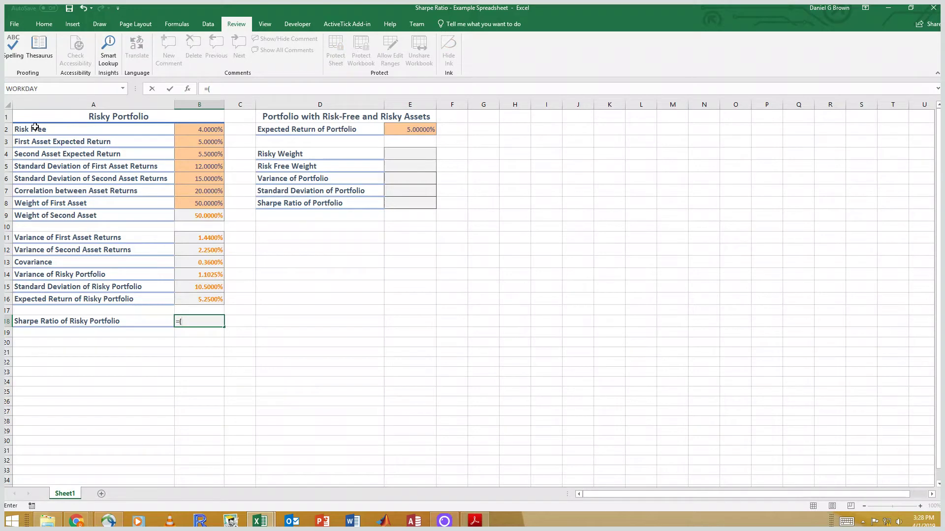
key("Up")
key("Up")
type("-")
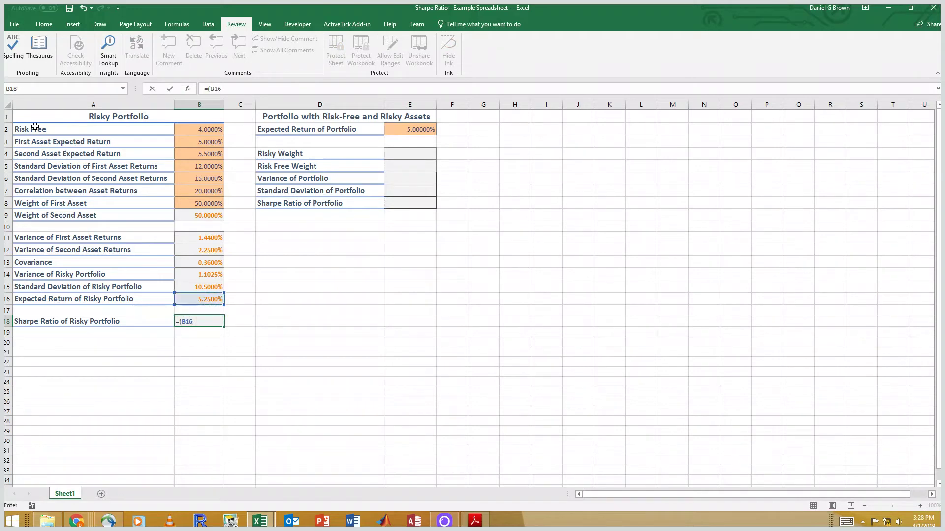
key("Up")
key("Up")
key("Up")
key("Up")
key("Up")
key("Up")
key("Up")
key("Up")
key("Up")
key("Up")
key("Up")
key("Up")
key("Up")
key("Up")
key("Up")
key("Up")
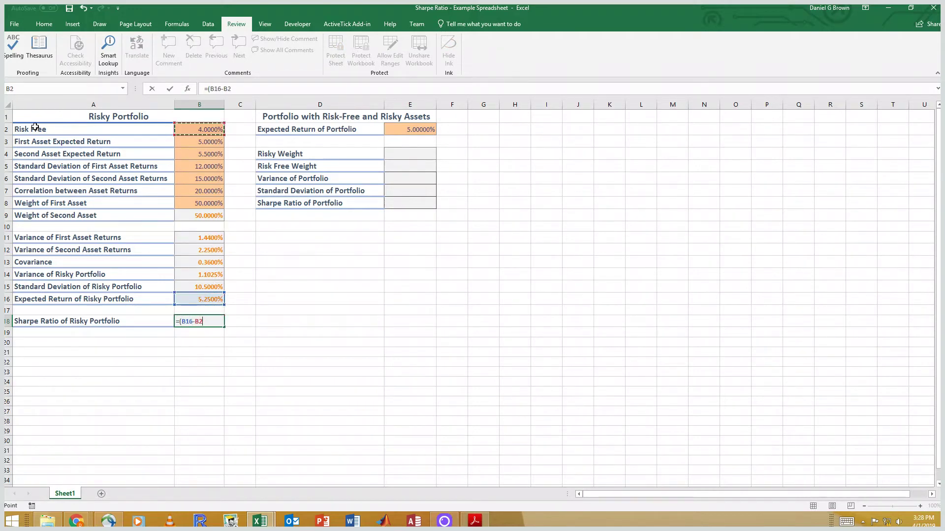
type(")/")
key("Up")
key("Up")
key("Return")
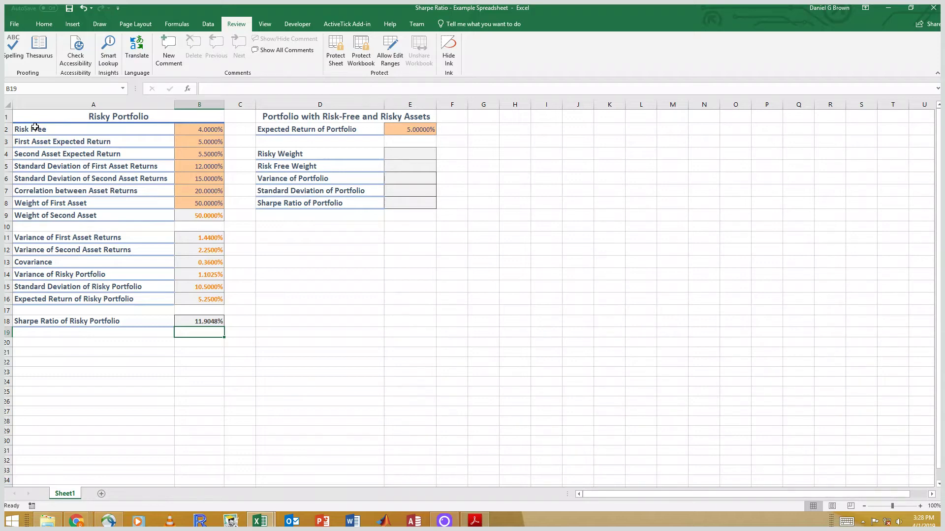
Set the Weight of First Asset in B8 to 100% and check the portfolio's expected return and standard deviation
left_click(200, 203)
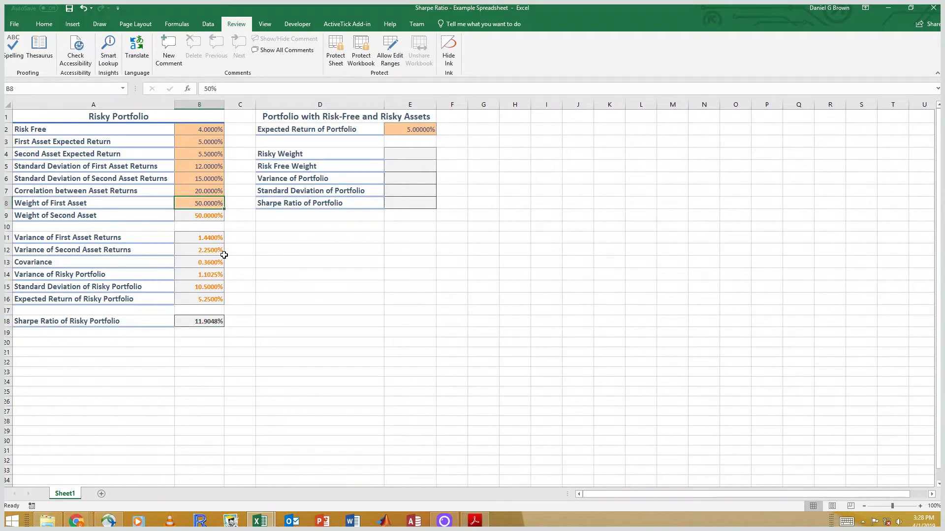
type("100%")
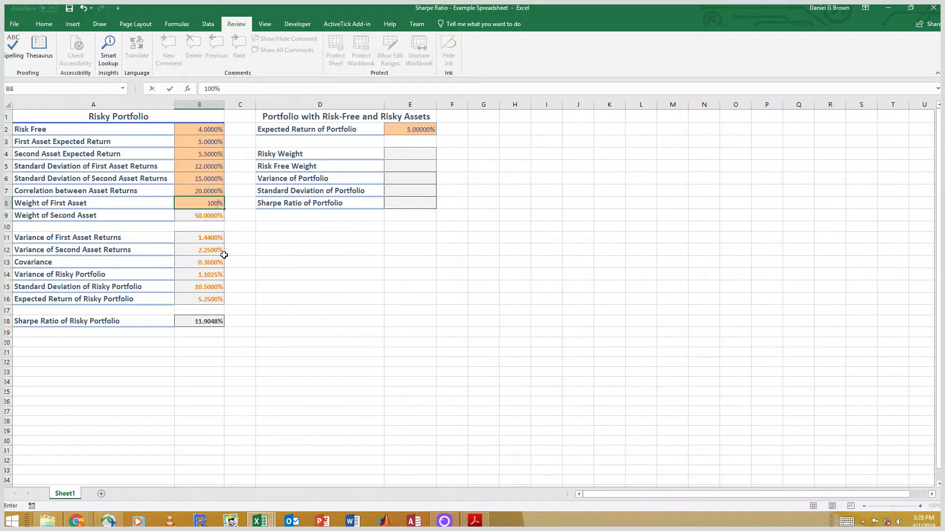
key("Return")
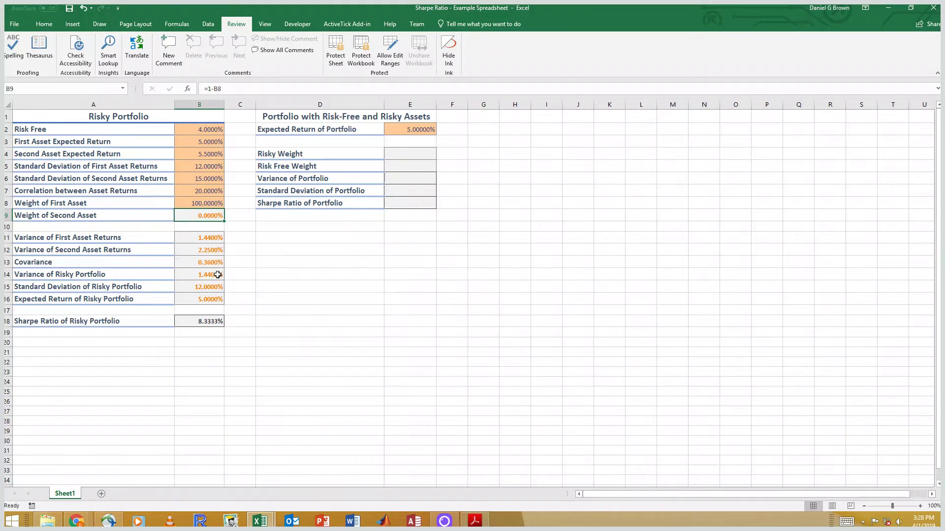
left_click(210, 298)
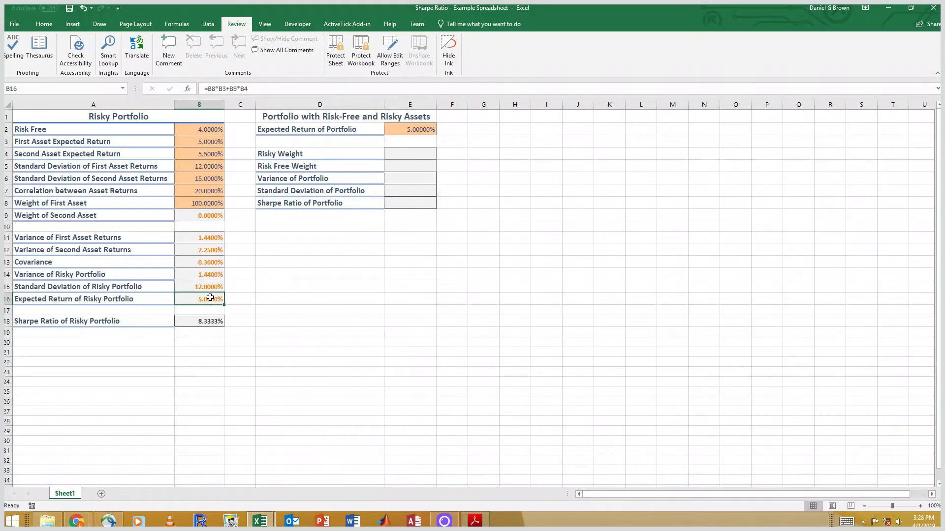
left_click(202, 287)
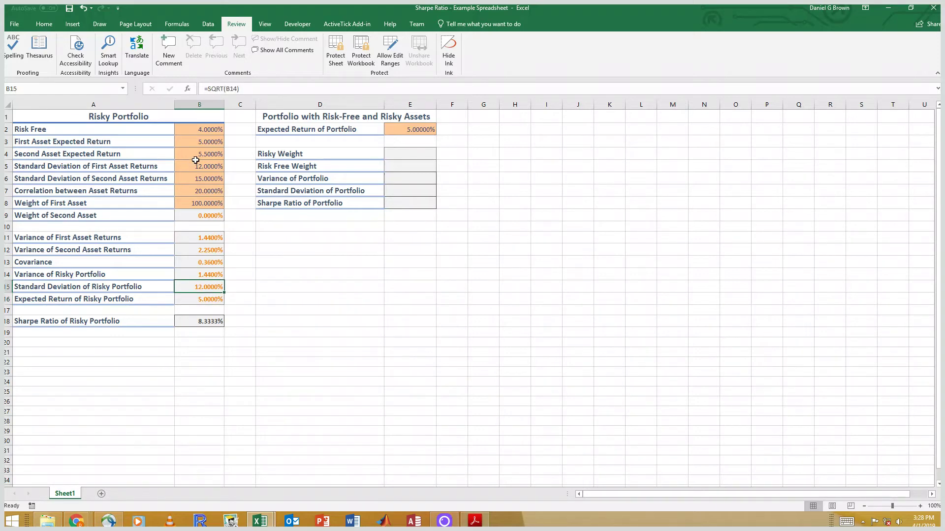
Set the Weight of First Asset to 0 and compare the portfolio's return and standard deviation with the second asset's inputs
left_click(202, 203)
type("0")
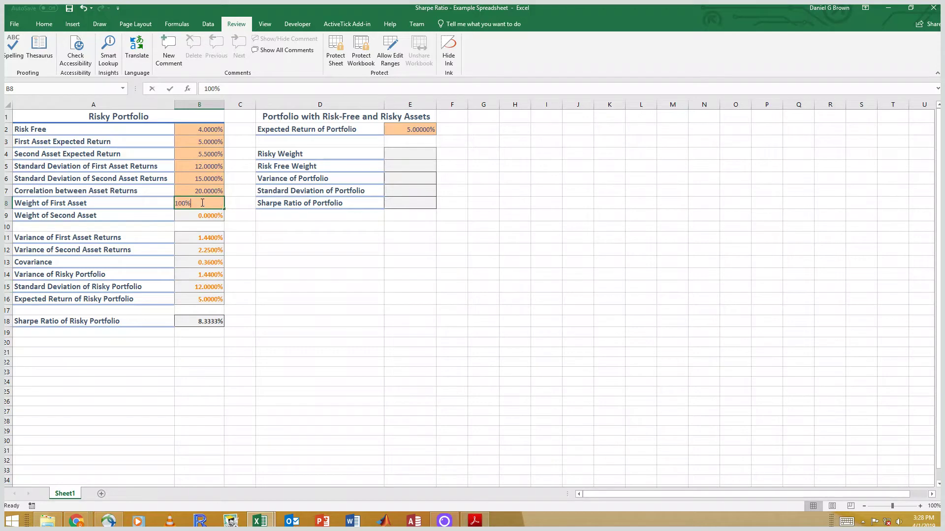
key("Return")
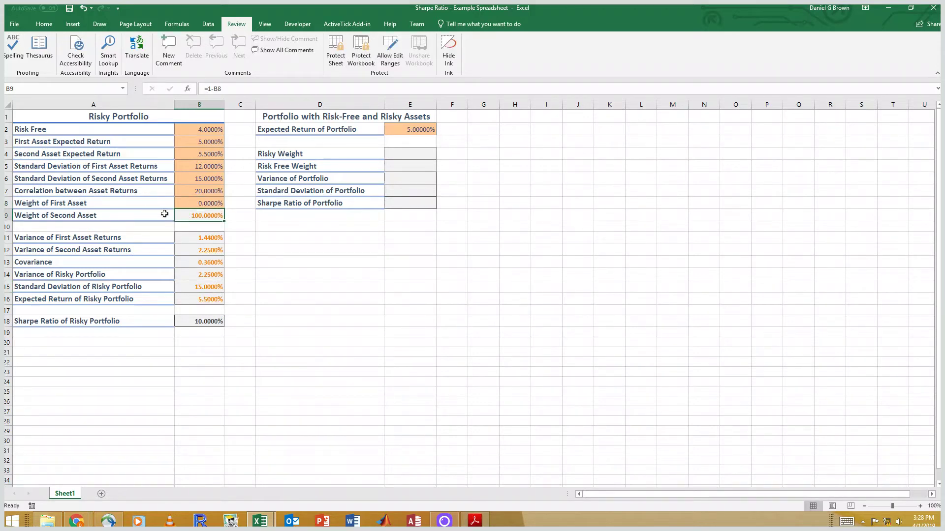
left_click(214, 301)
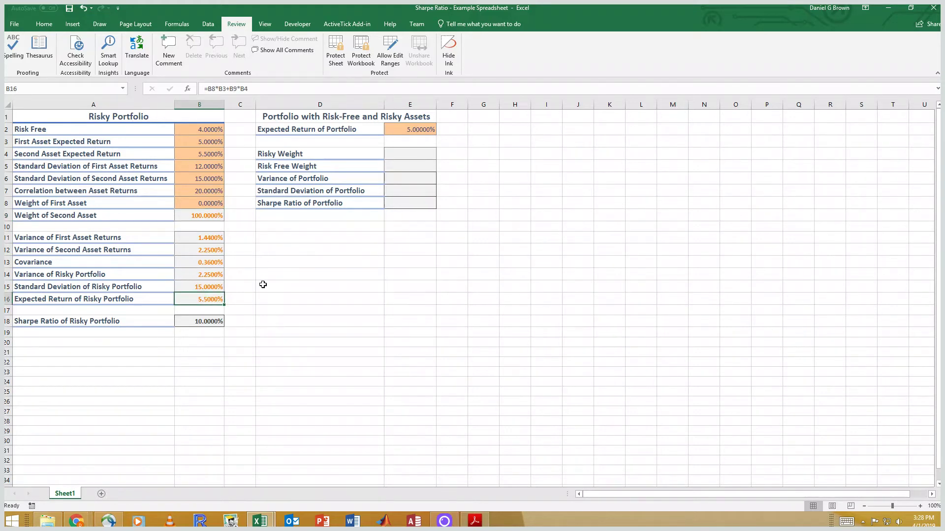
left_click(218, 154)
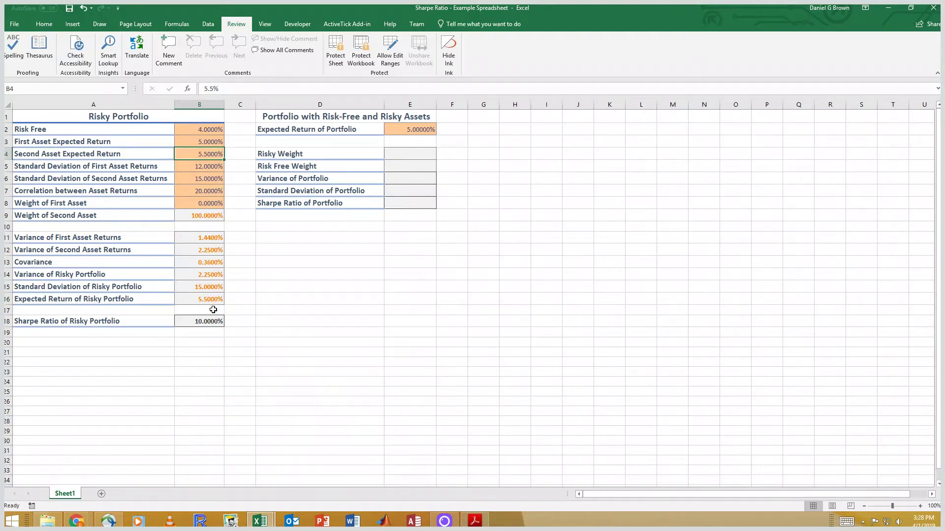
left_click(212, 287)
left_click(220, 176)
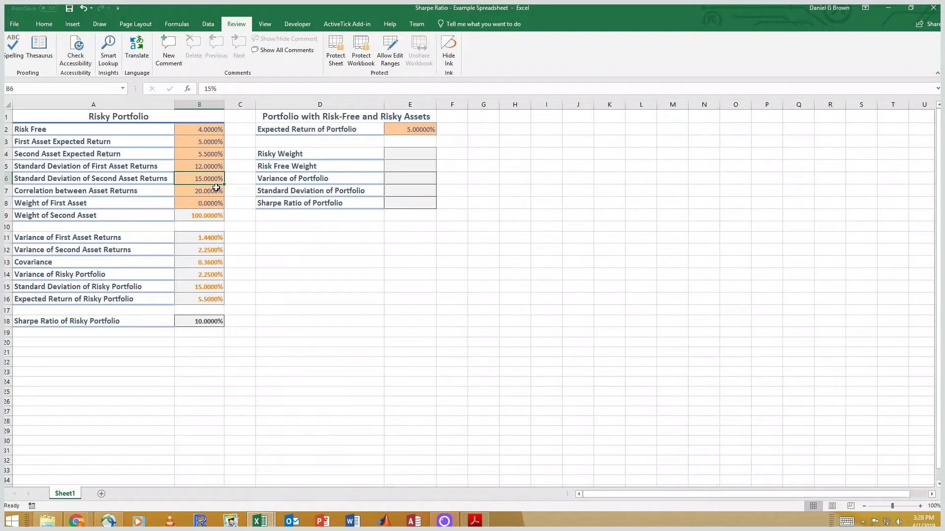
left_click(203, 322)
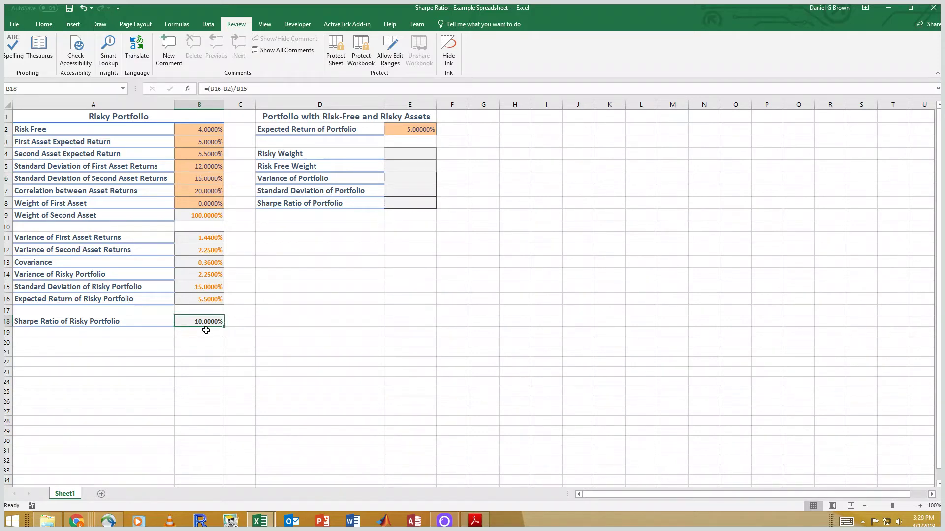
Set up Solver to maximize the Sharpe ratio in B18 by changing the first asset's weight in B8
left_click(42, 26)
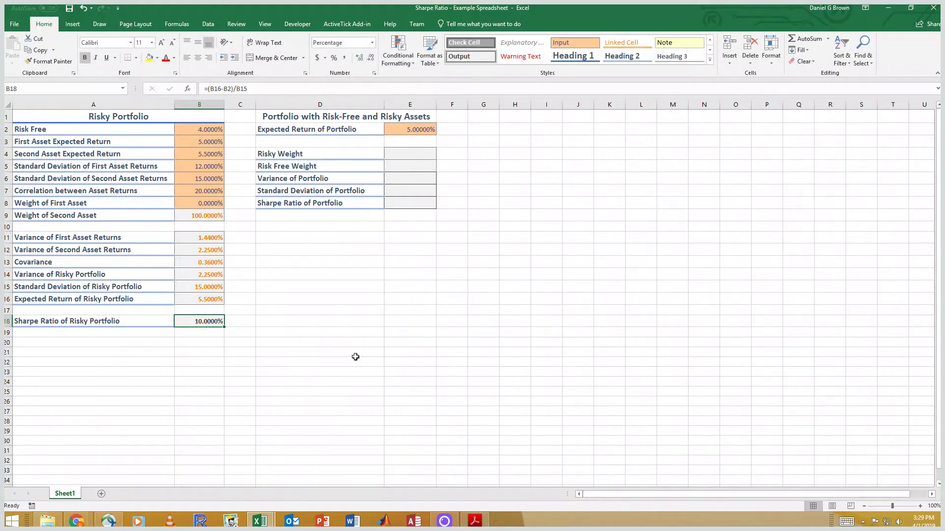
left_click(208, 24)
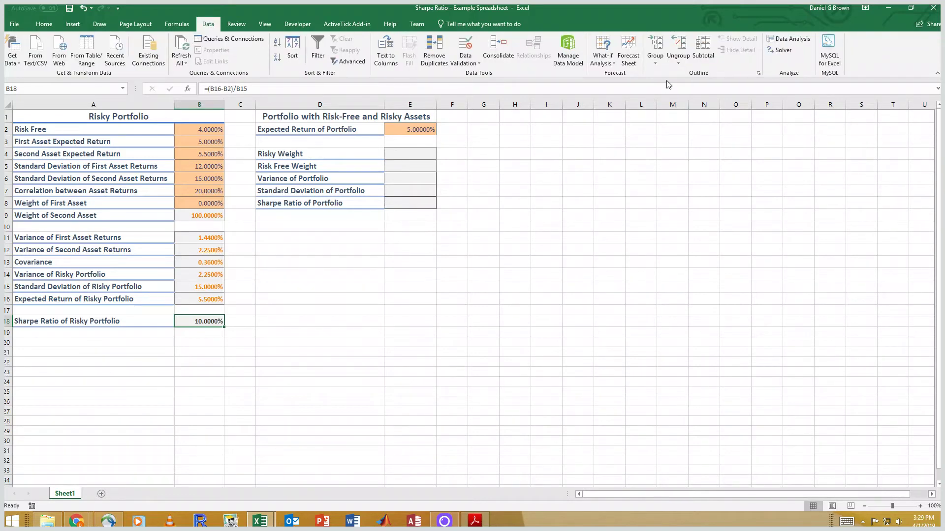
left_click(792, 51)
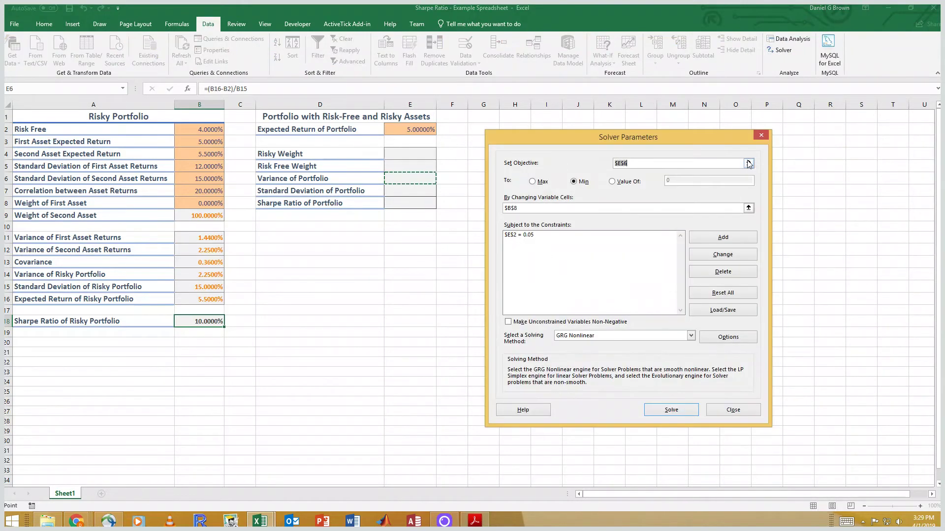
left_click(750, 164)
left_click(186, 320)
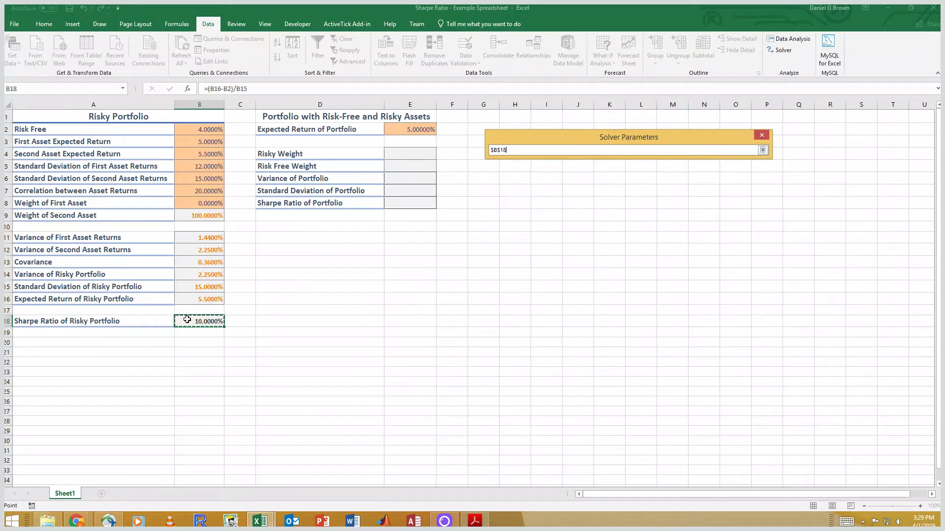
key("Return")
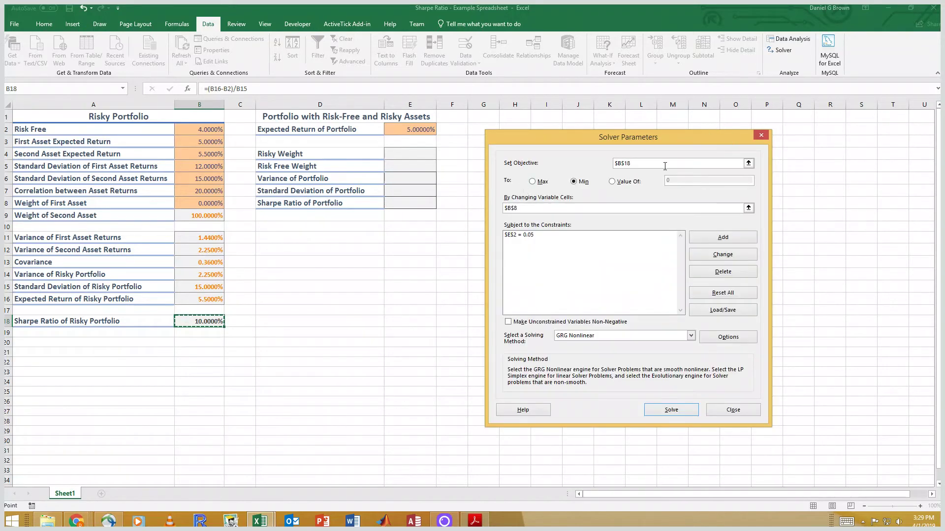
left_click(533, 182)
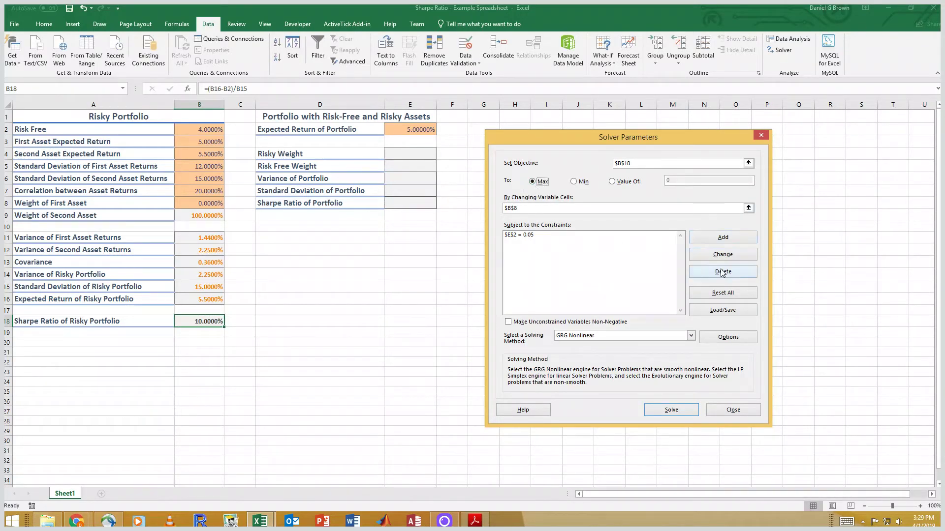
left_click(748, 208)
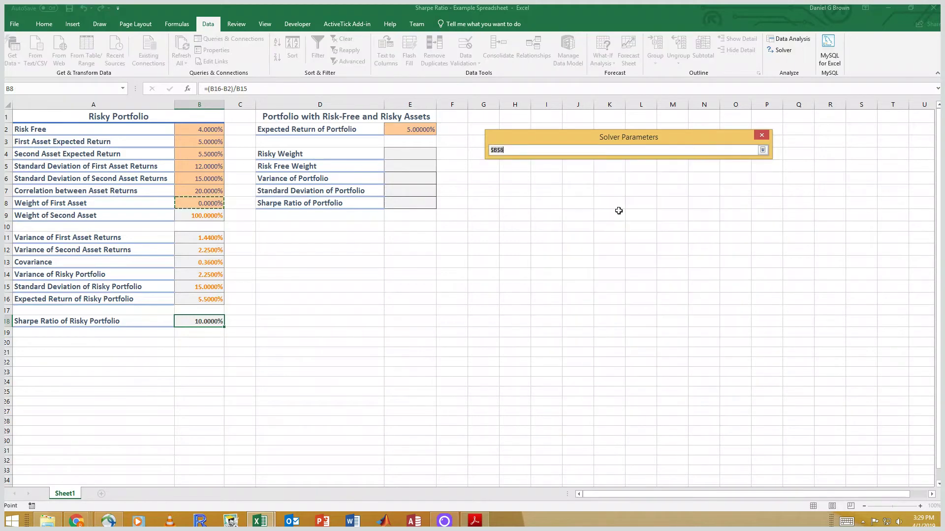
key("Return")
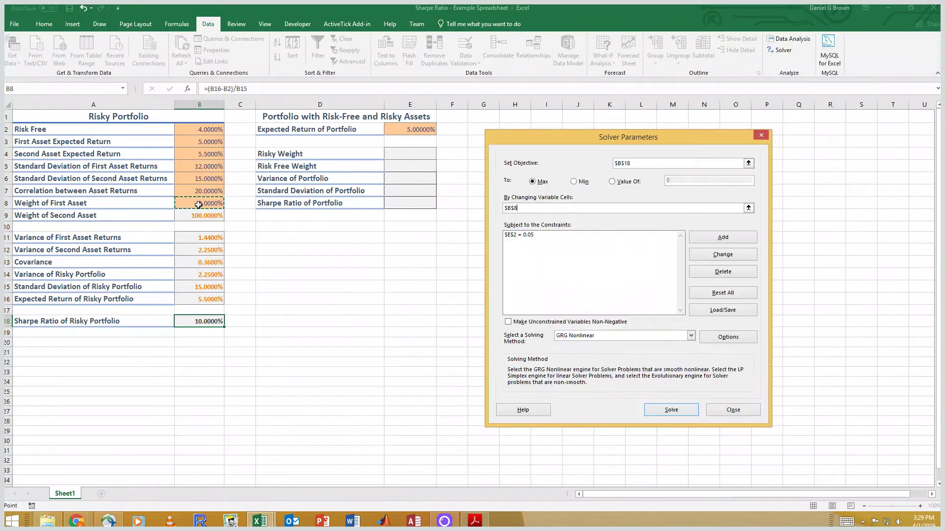
Delete the $E$2 = 0.05 constraint from Solver, solve, and keep the Solver solution
left_click(532, 236)
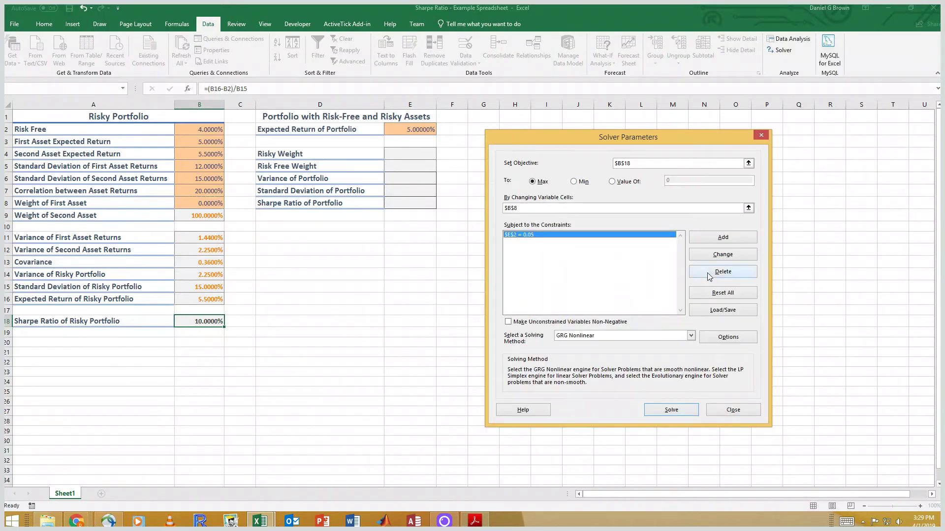
left_click(723, 272)
left_click(660, 412)
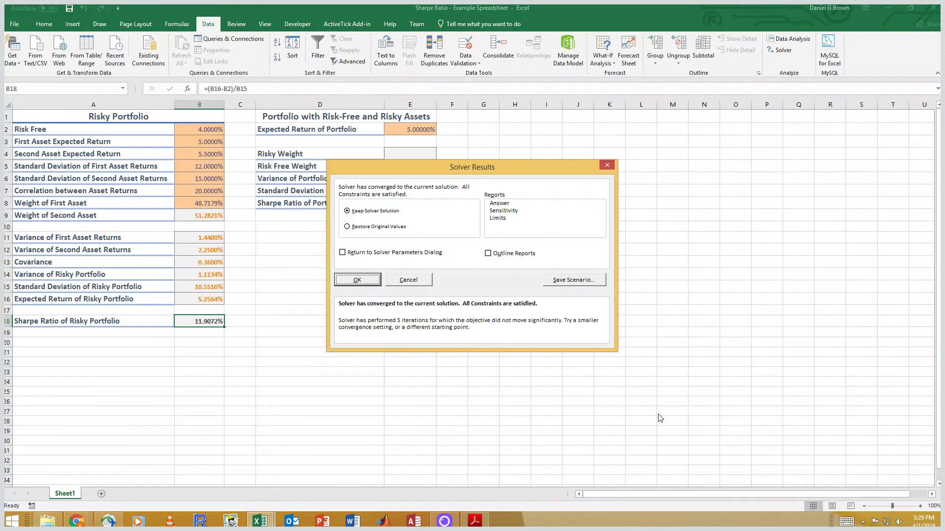
left_click(364, 281)
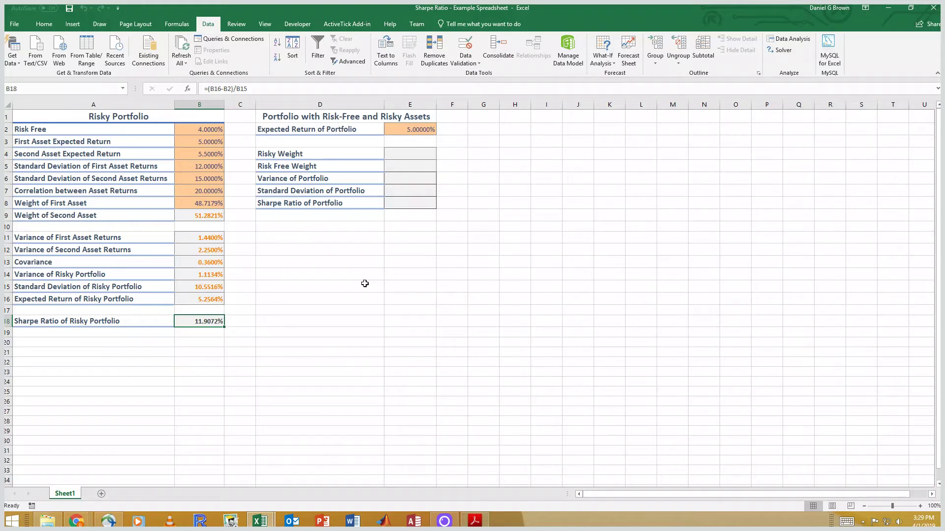
Examine the optimized asset weights in B8 and B9, the Sharpe ratio in B18, and the portfolio's target return in E2
left_click(199, 215)
left_click(199, 203)
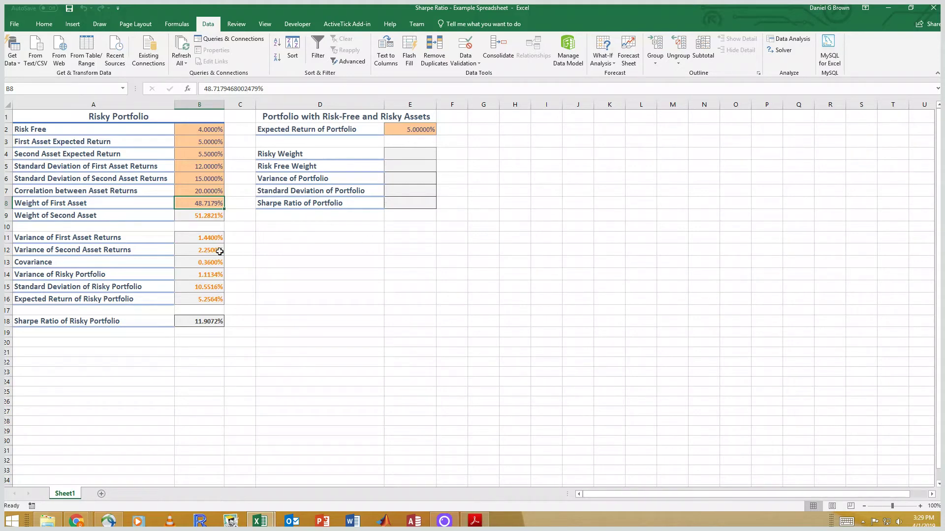
left_click(191, 323)
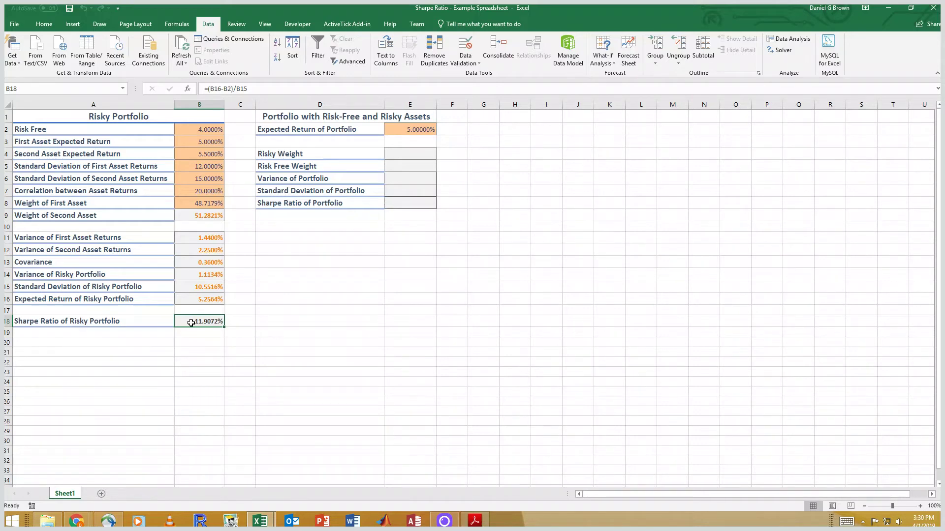
left_click(403, 130)
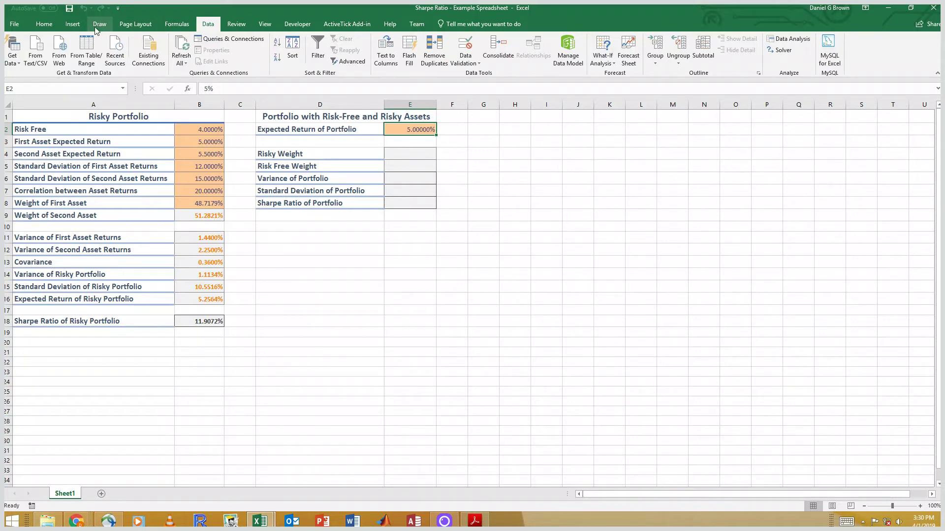
Handwrite the equation r = w r_risky + (1-w) r_rf in black ink beside the Portfolio with Risk-Free and Risky Assets table
left_click(99, 28)
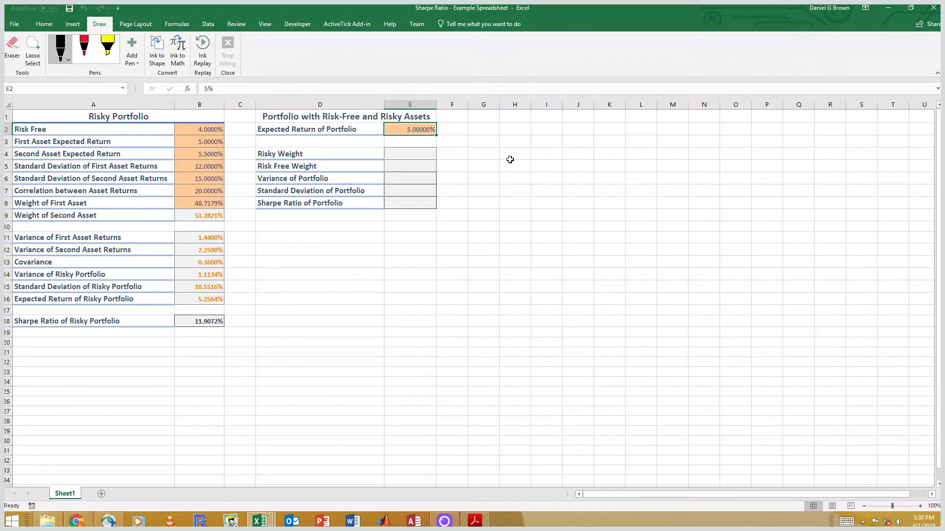
left_click(60, 55)
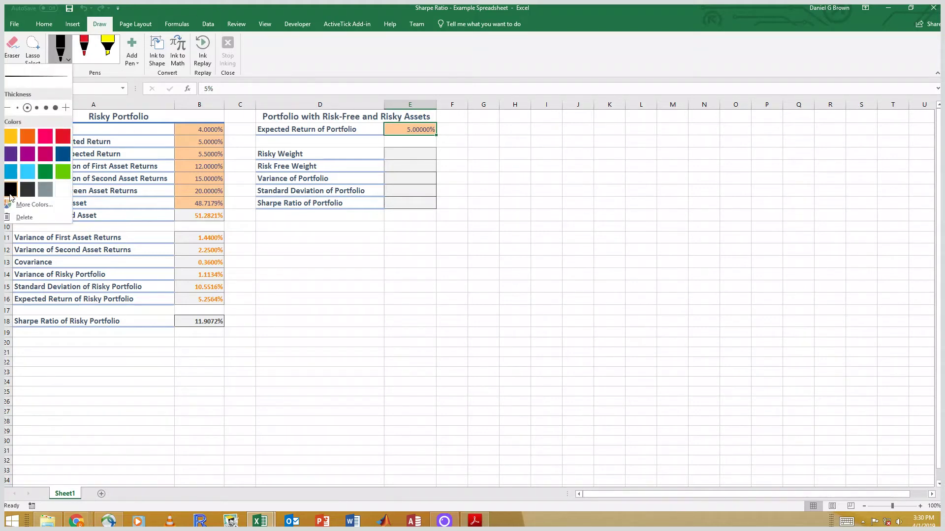
left_click(10, 189)
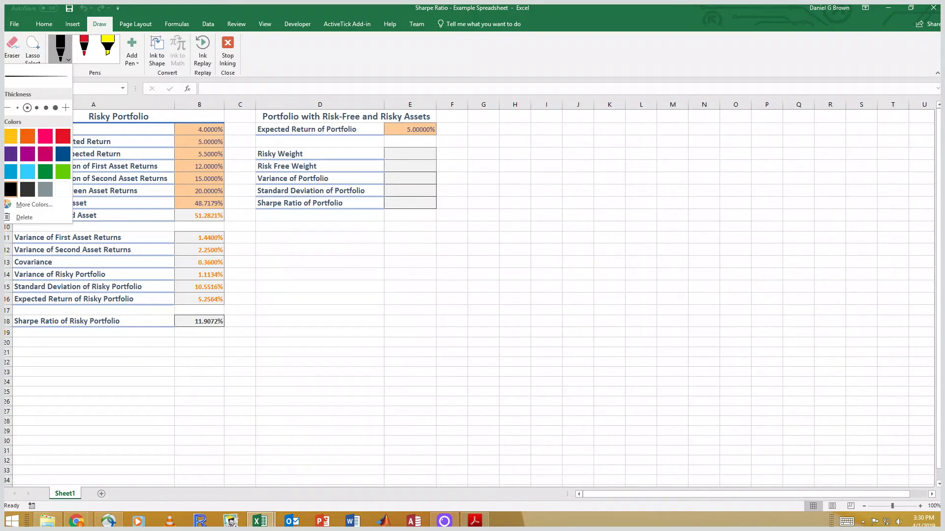
left_click(491, 147)
left_click_drag(491, 150, 502, 141)
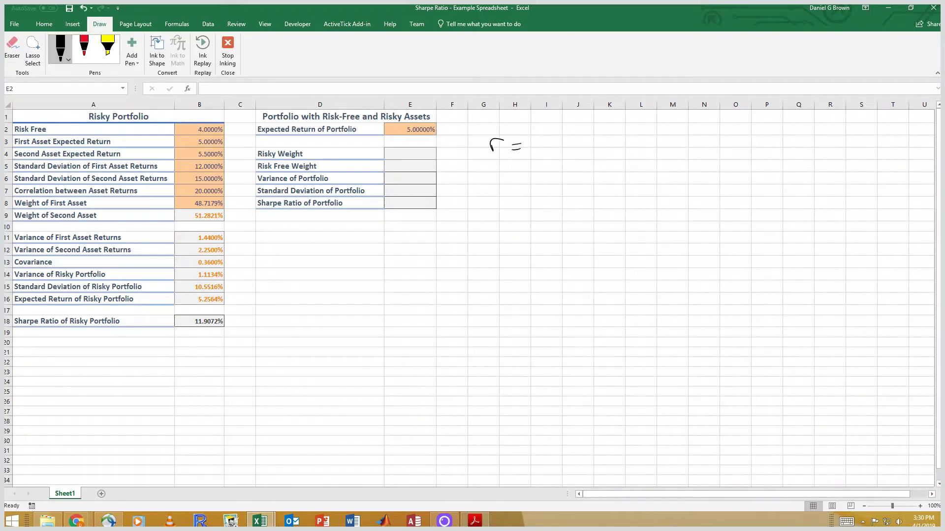
left_click_drag(530, 143, 546, 143)
left_click_drag(556, 146, 589, 155)
mouse_move(584, 152)
left_mouse_down()
mouse_move(603, 161)
mouse_move(635, 154)
left_mouse_up()
mouse_move(642, 142)
left_mouse_down()
mouse_move(641, 155)
mouse_move(670, 148)
left_mouse_up()
mouse_move(674, 136)
left_mouse_down()
mouse_move(676, 155)
mouse_move(692, 147)
mouse_move(701, 164)
left_mouse_up()
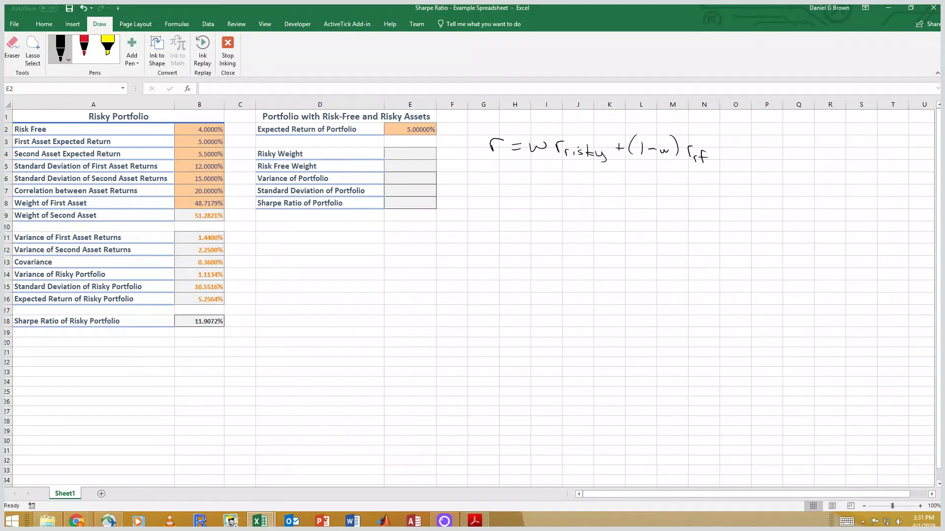
Handwrite the rearrangement r = w(r_risky - r_rf) + r_rf and the solution (r - r_rf)/(r_risky - r_rf) = w below it, and stop inking
mouse_move(491, 173)
left_mouse_down()
mouse_move(540, 176)
mouse_move(546, 187)
mouse_move(564, 176)
mouse_move(597, 195)
mouse_move(617, 178)
mouse_move(628, 189)
left_mouse_up()
mouse_move(635, 171)
left_mouse_down()
mouse_move(638, 191)
mouse_move(698, 182)
left_mouse_up()
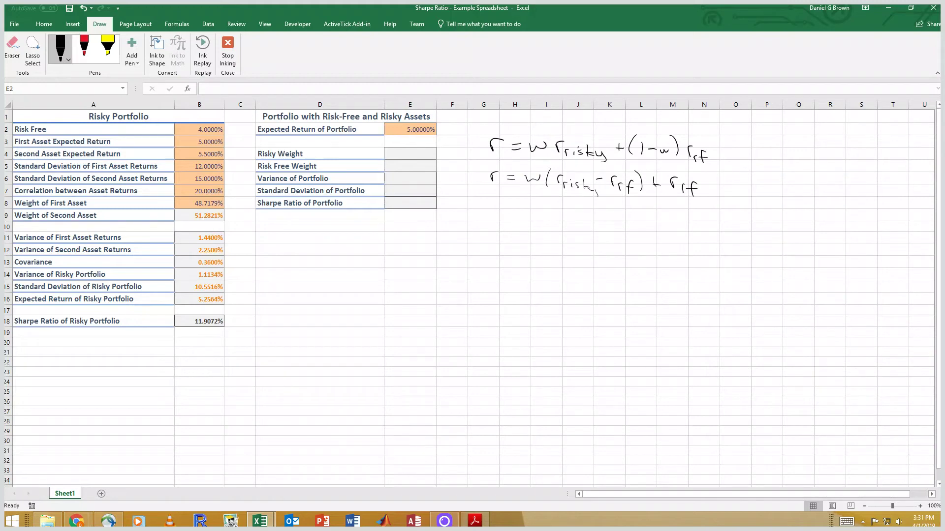
mouse_move(478, 211)
left_mouse_down()
mouse_move(485, 200)
mouse_move(513, 201)
mouse_move(524, 218)
mouse_move(543, 222)
left_mouse_up()
mouse_move(471, 243)
left_mouse_down()
mouse_move(475, 231)
mouse_move(541, 251)
left_mouse_up()
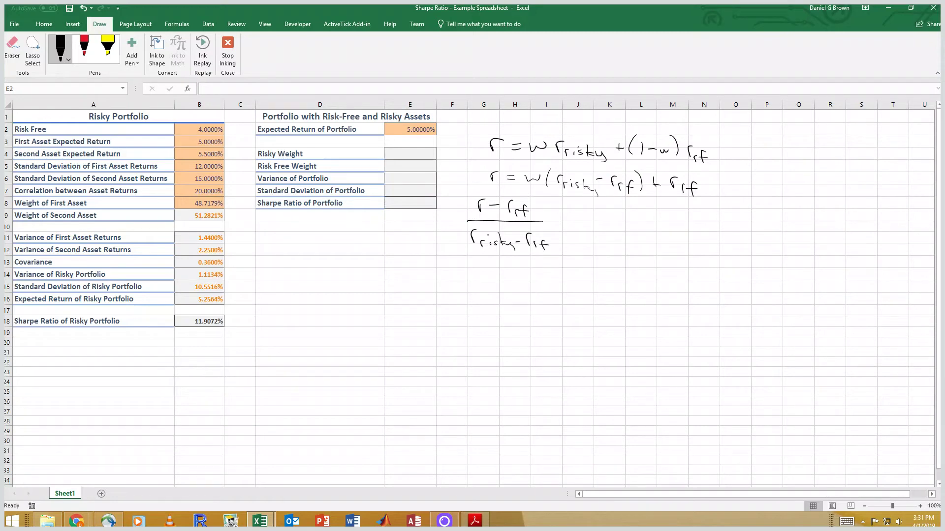
mouse_move(571, 224)
left_mouse_down()
mouse_move(582, 229)
mouse_move(586, 221)
left_mouse_up()
left_click(228, 49)
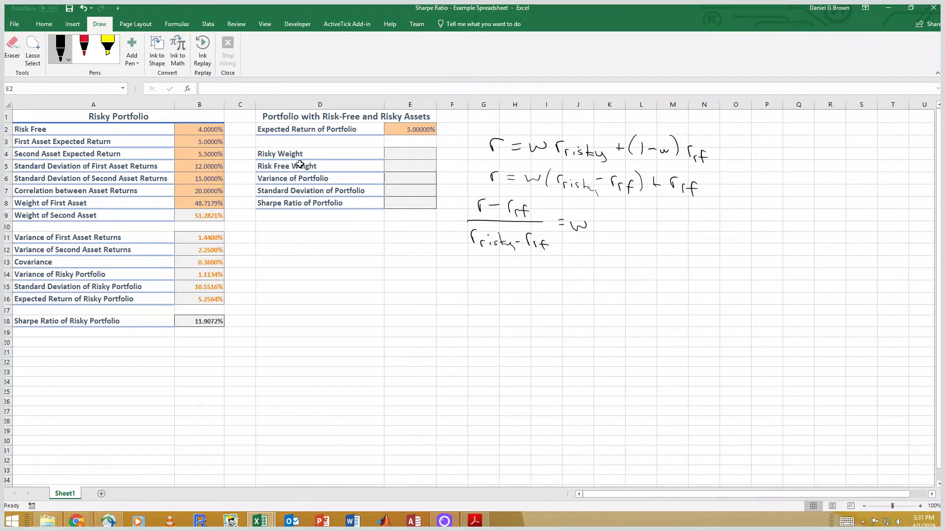
Enter the Risky Weight formula =(E2-B2)/(B16-B2) in E4
left_click(412, 157)
type("=")
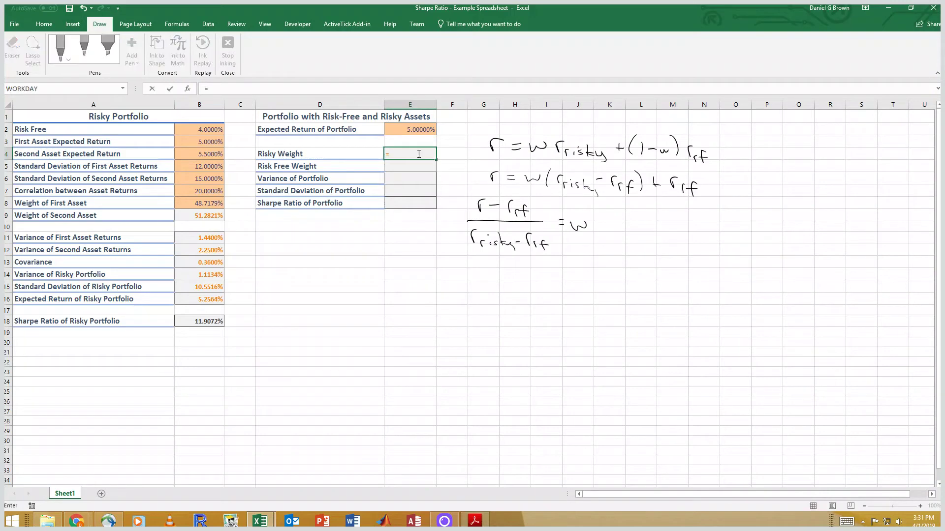
type("(")
key("Up")
key("Up")
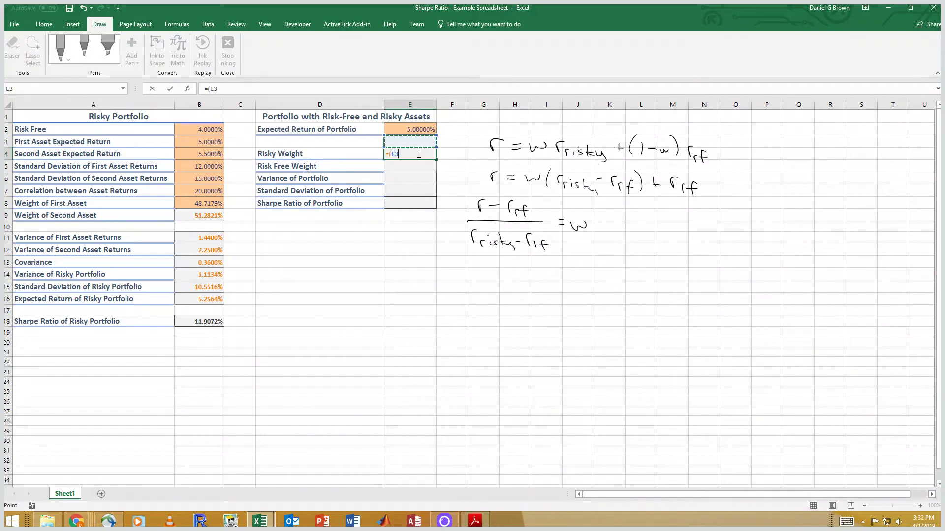
type("-")
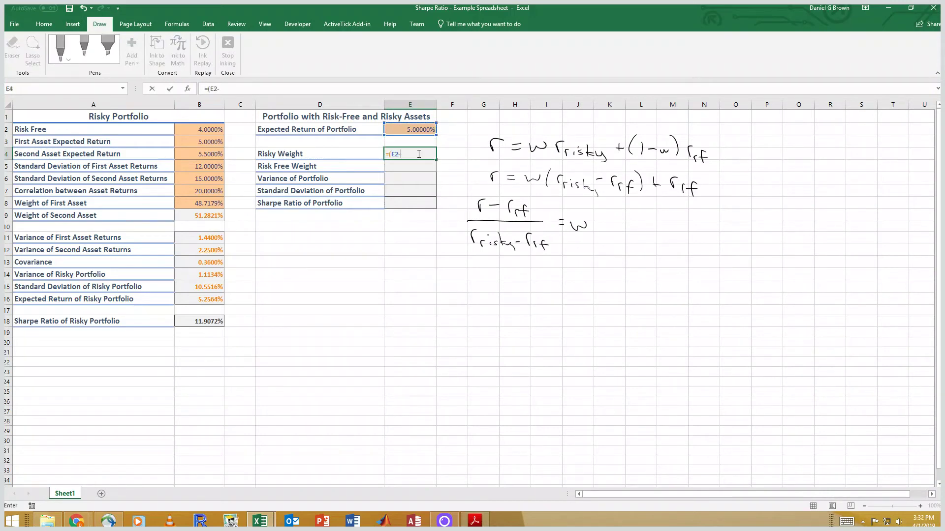
key("Up")
key("Up")
key("Left")
key("Left")
key("Left")
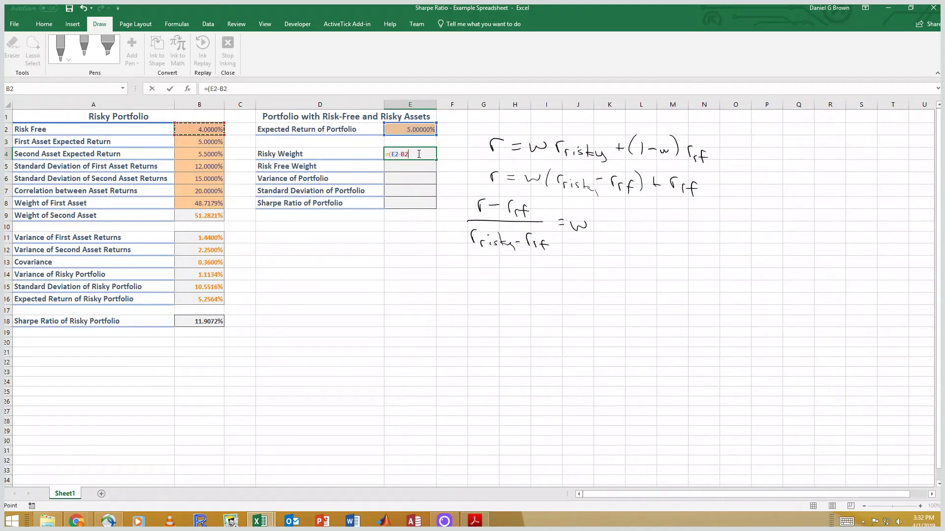
type(")/(")
key("Left")
key("Left")
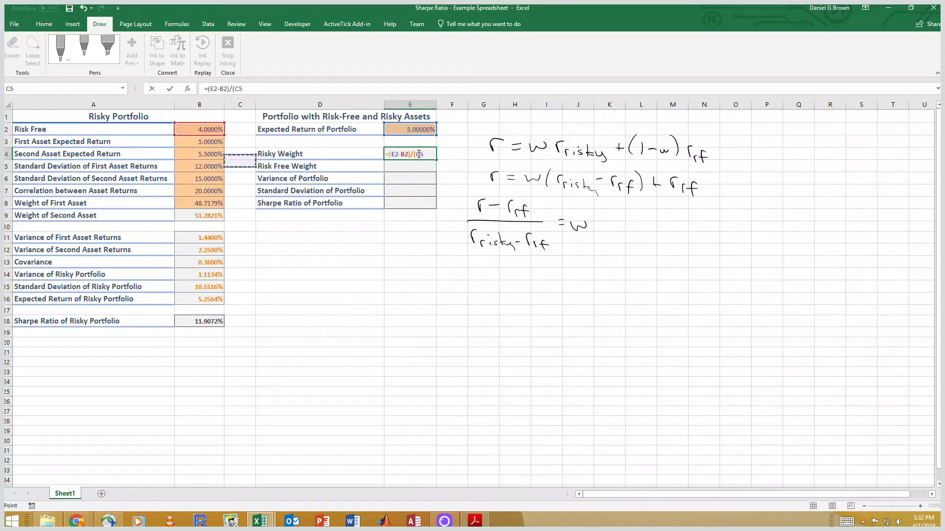
key("Down")
key("Down")
key("Down")
key("Down")
key("Down")
key("Down")
key("Down")
key("Down")
key("Down")
key("Left")
key("Down")
key("Down")
key("Down")
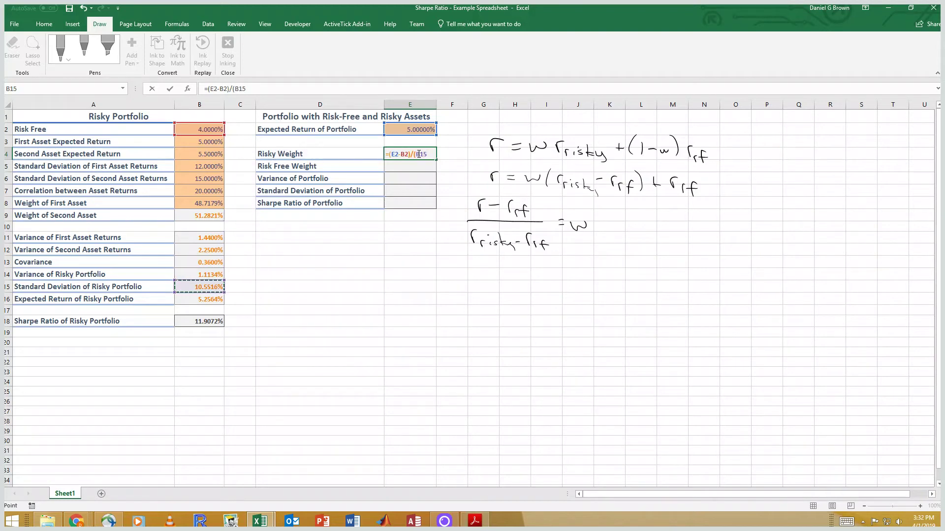
type("-")
key("Up")
key("Up")
key("Up")
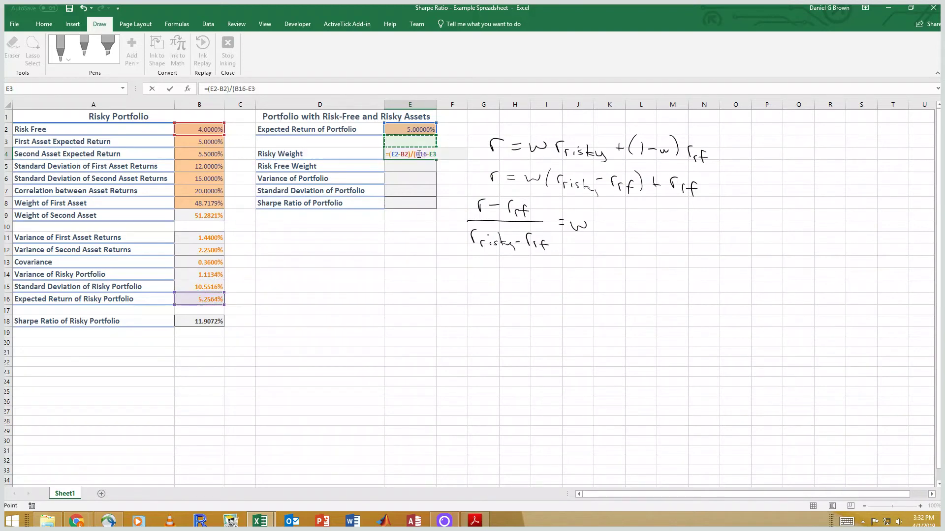
key("Left")
key("Down")
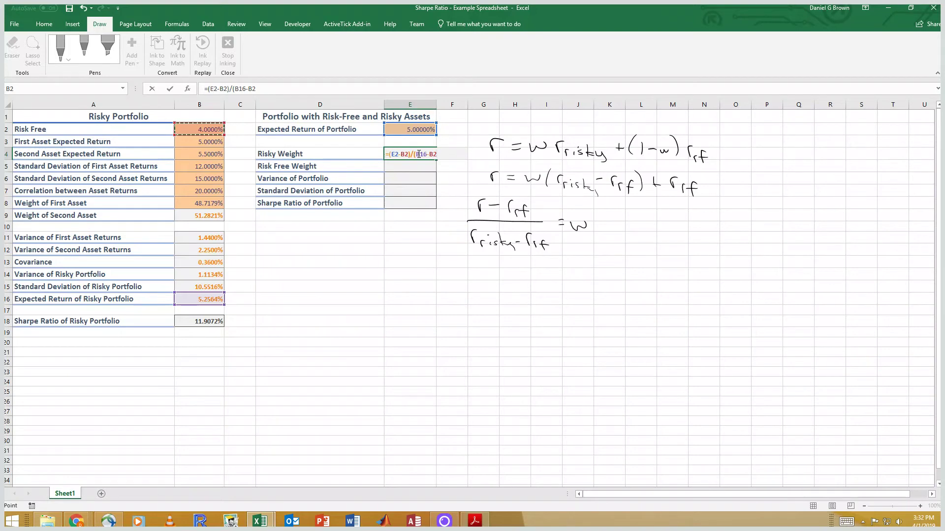
key("Return")
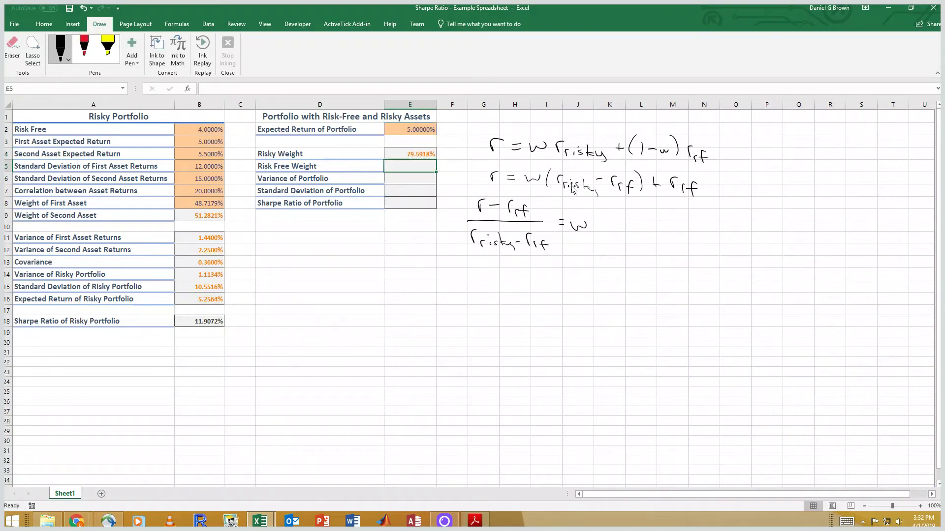
Compute the Risk Free Weight in E5 with the formula =1-E4
type("=1-")
key("Up")
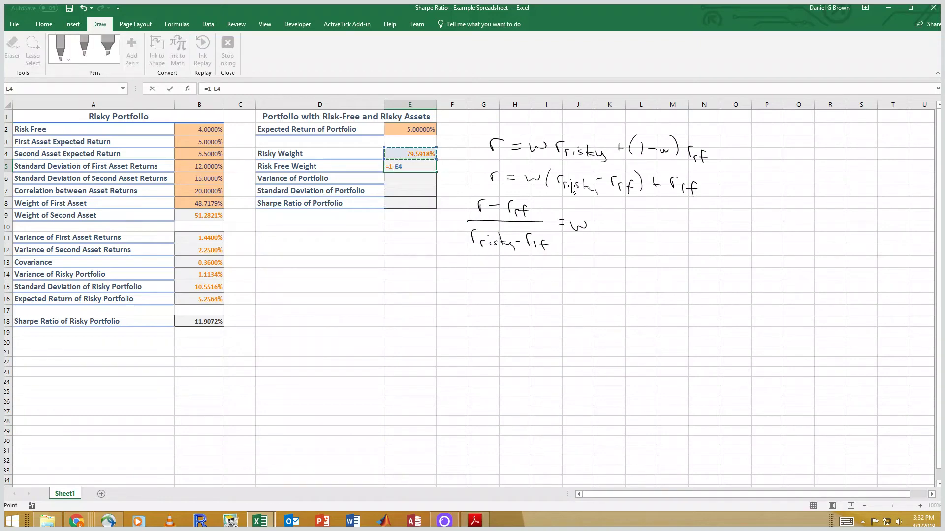
key("Return")
Set the Expected Return of Portfolio in E2 to 4% to test the weights at the risk-free rate
key("Up")
key("Up")
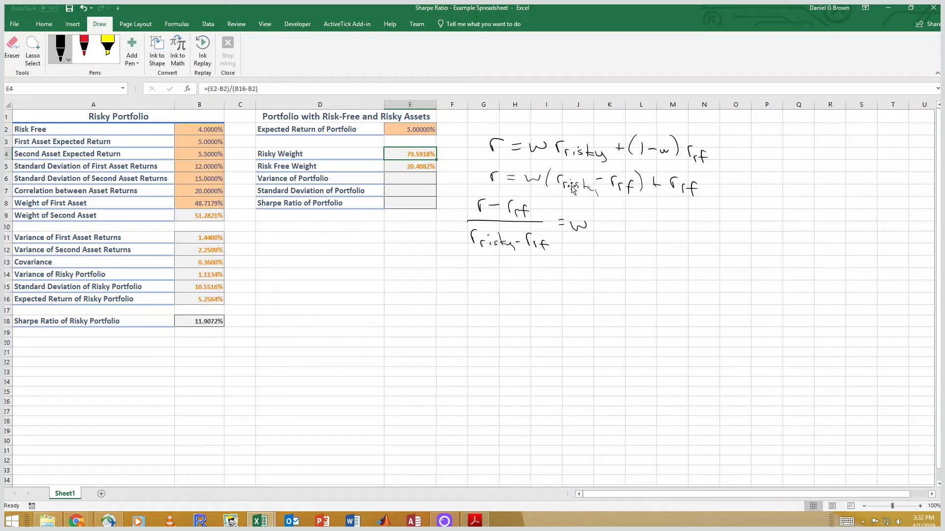
key("Up")
key("Up")
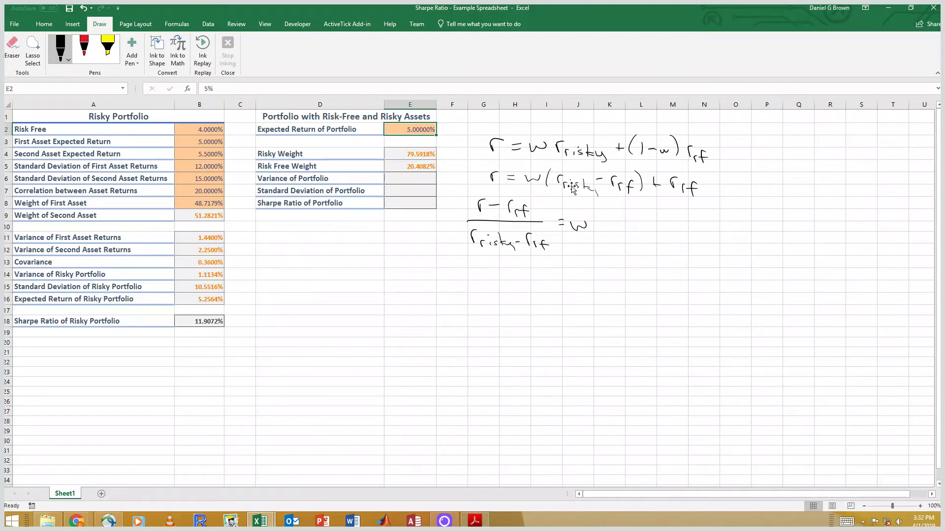
type("4")
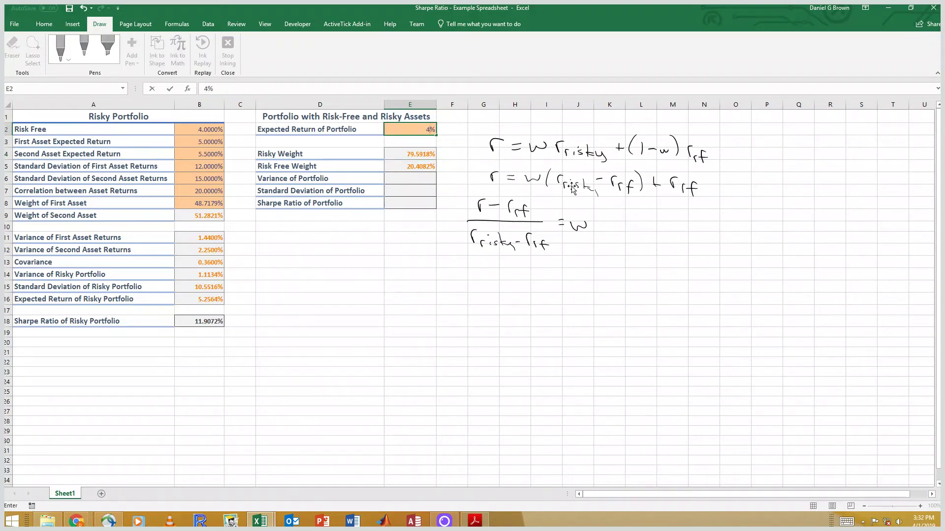
key("Return")
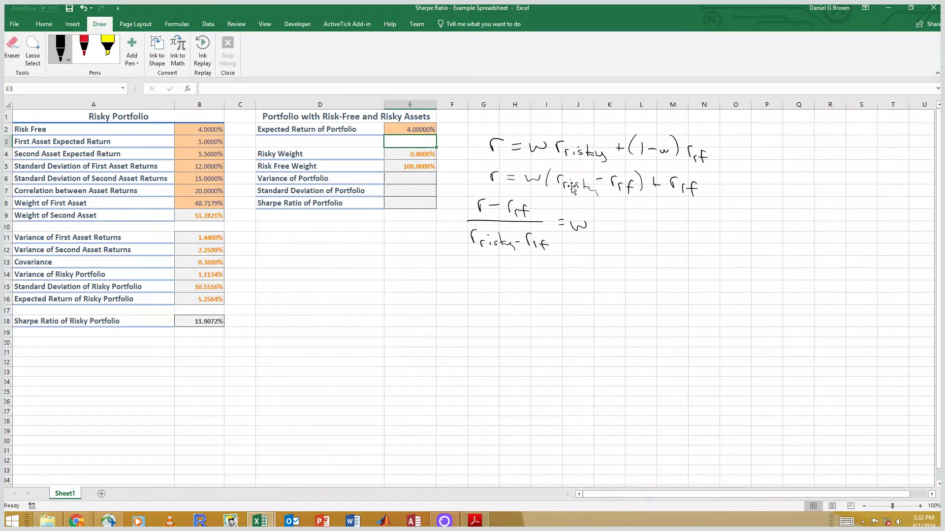
Set the Expected Return of Portfolio in E2 to 5.2564% to test the weights at the risky portfolio's return
key("Up")
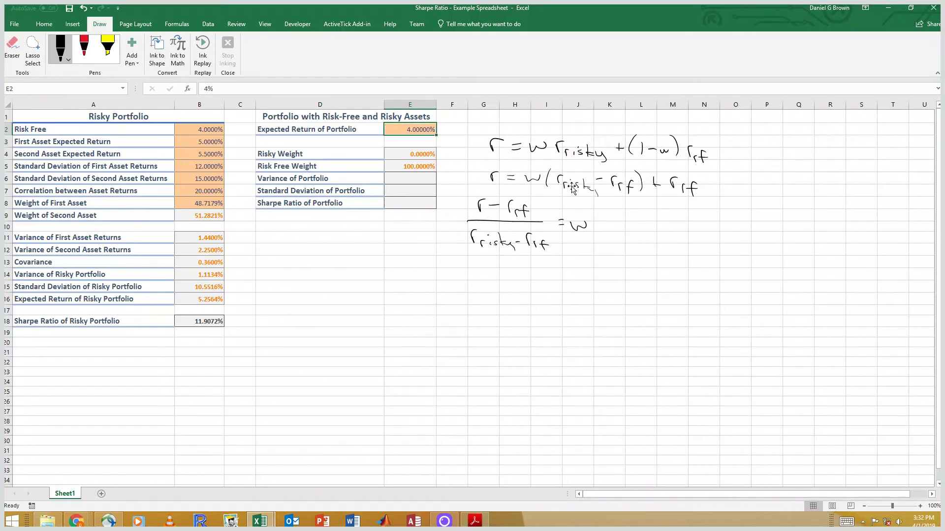
type("5.2")
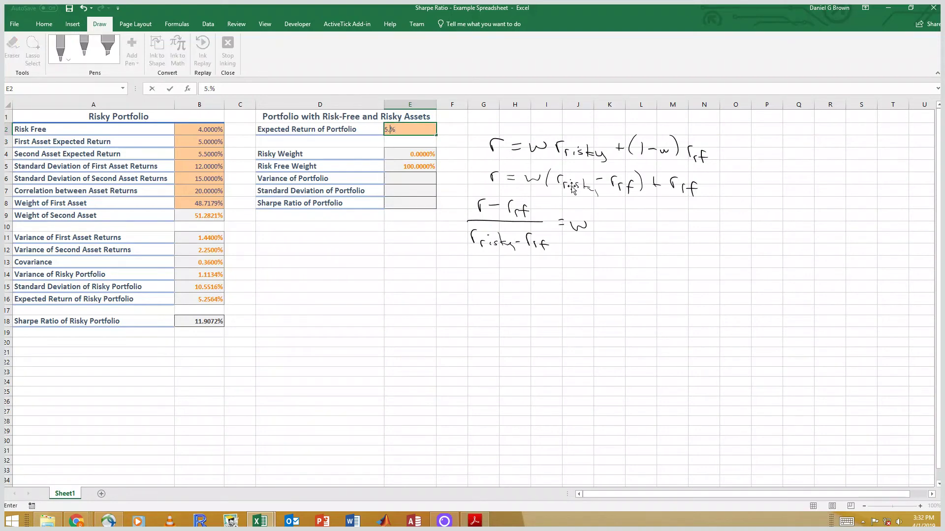
type("564")
key("Return")
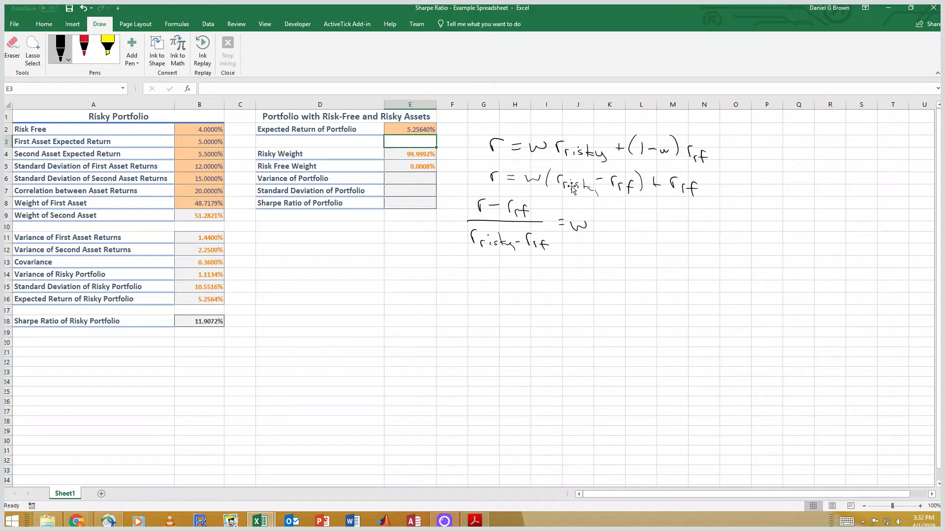
Set the Expected Return of Portfolio in E2 to 8% to test the weights above the risky portfolio's return
key("Up")
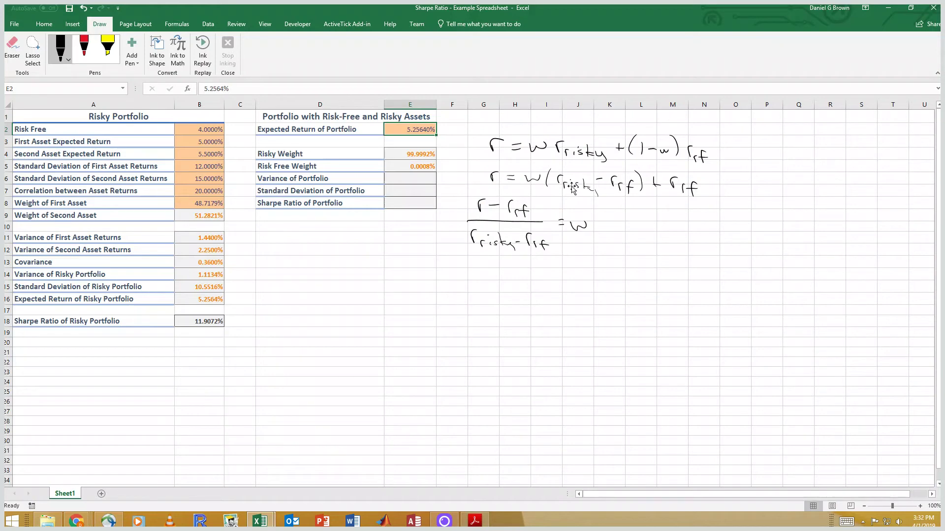
type("8")
key("Return")
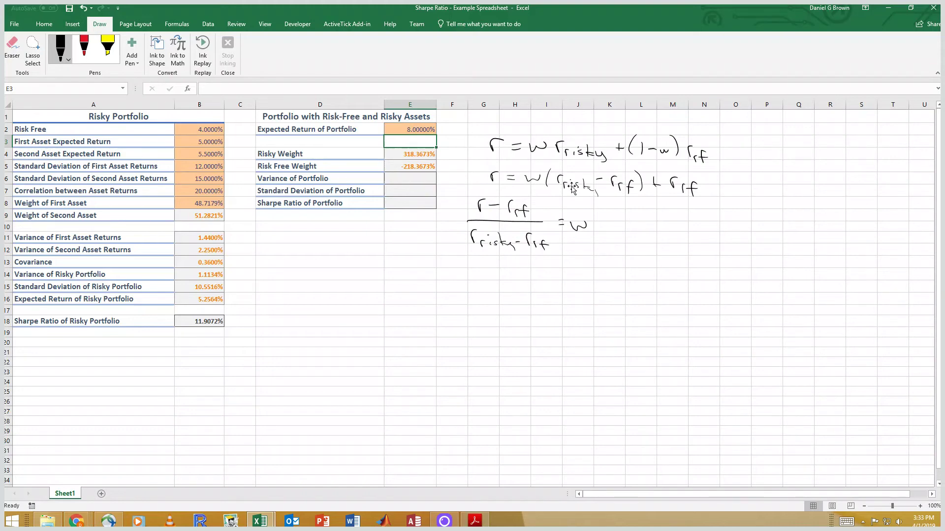
Set the Expected Return of Portfolio in E2 to 4.5%
key("Up")
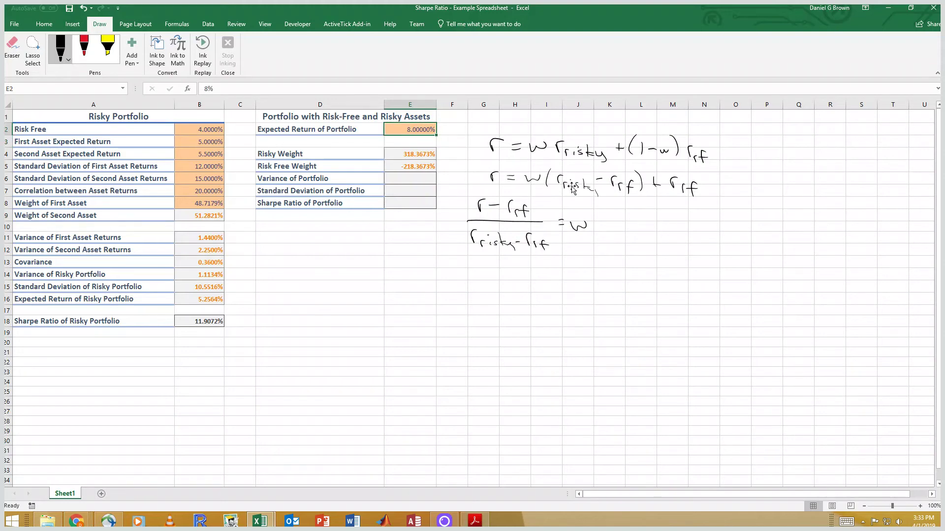
type("4.5%")
key("Return")
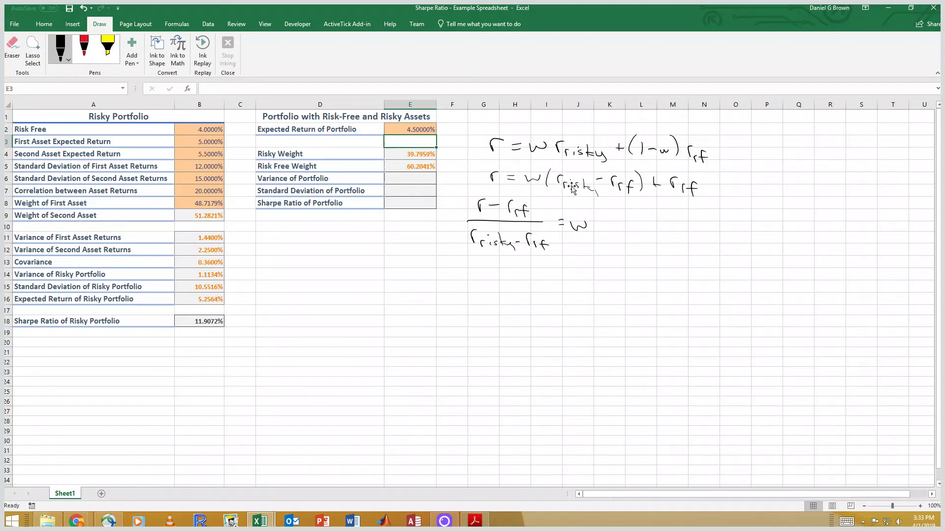
Compute the Variance of Portfolio in E6 as the squared risky weight times the risky portfolio's variance, =E4^2*B14
key("Down")
key("Down")
key("Down")
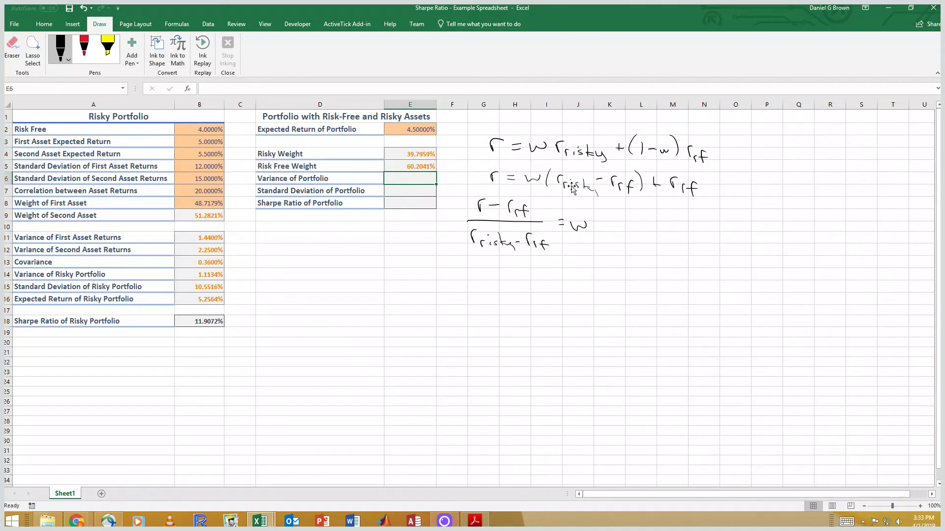
type("=")
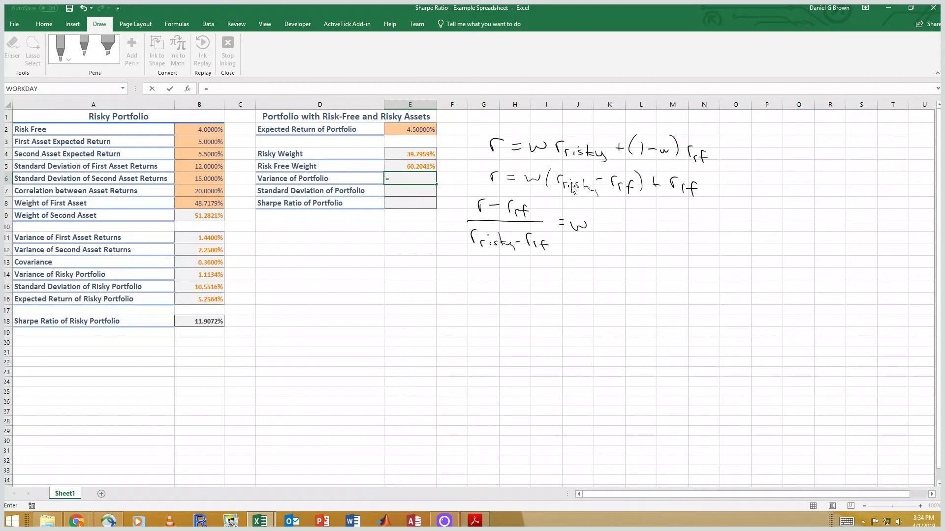
key("Up")
key("Up")
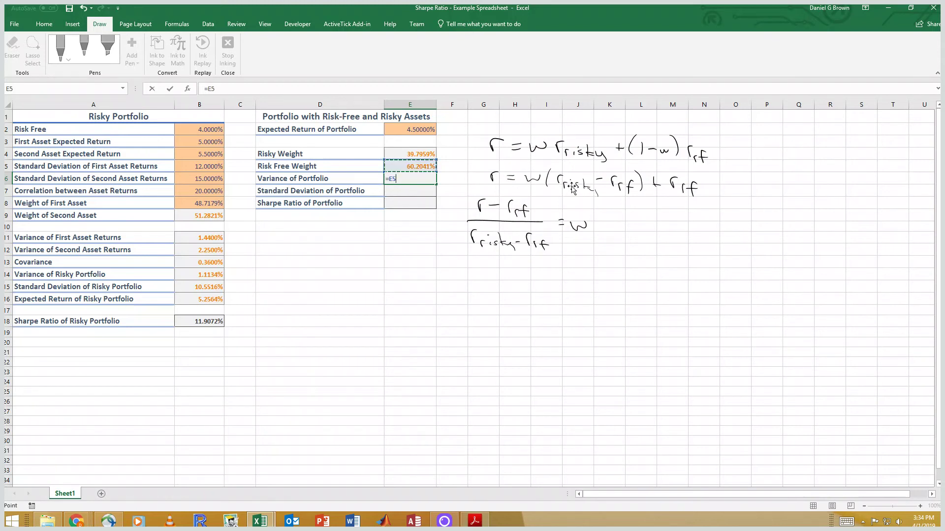
type("^2")
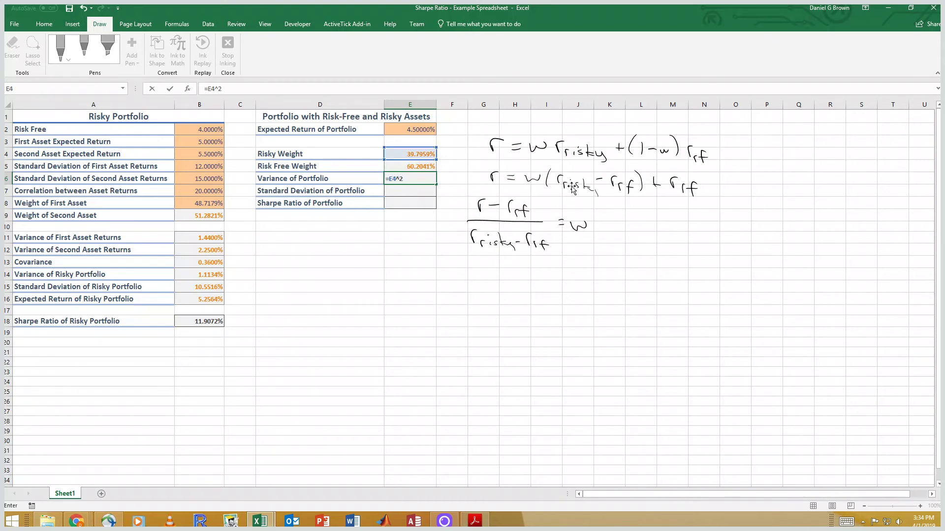
type("*")
key("Left")
key("Left")
key("Down")
key("Down")
key("Down")
key("Down")
key("Down")
key("Down")
key("Down")
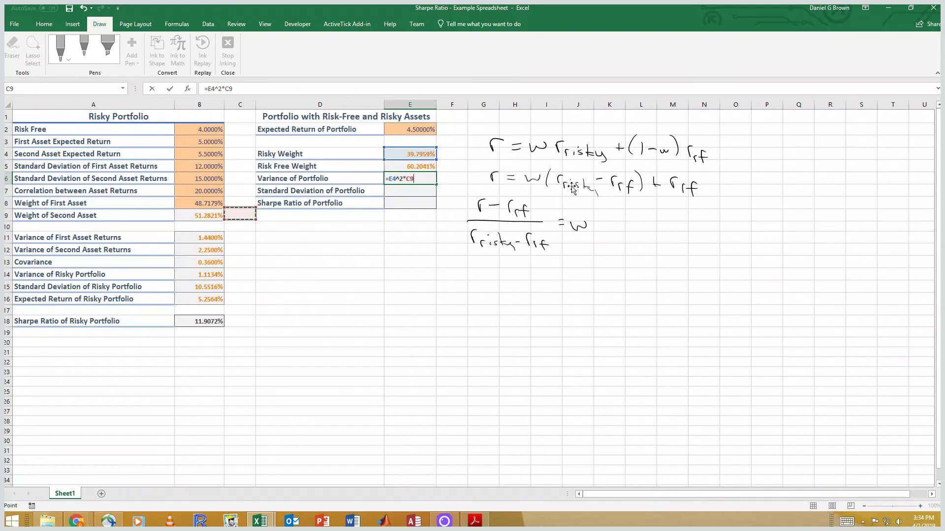
key("Left")
key("Down")
key("Return")
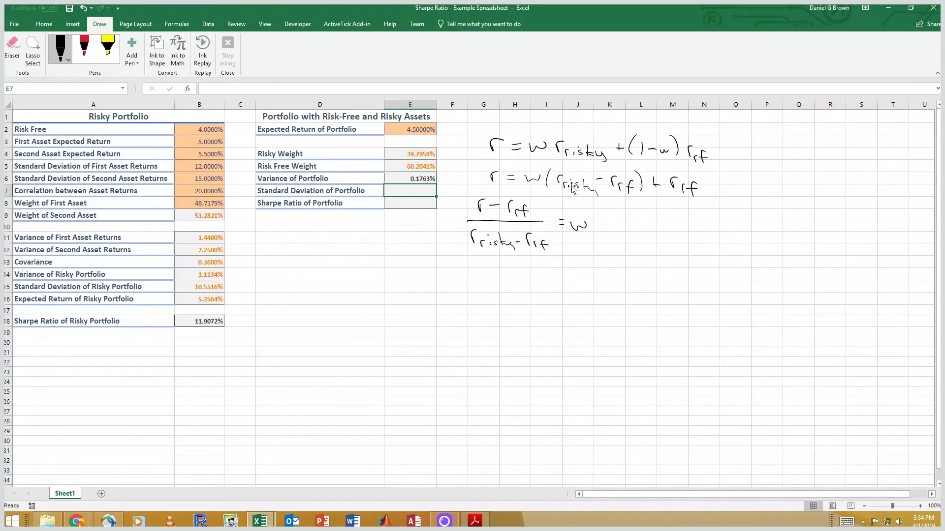
Compute the Standard Deviation of Portfolio in E7 as the square root of the portfolio variance, =SQRT(E6)
type("=sqrt(")
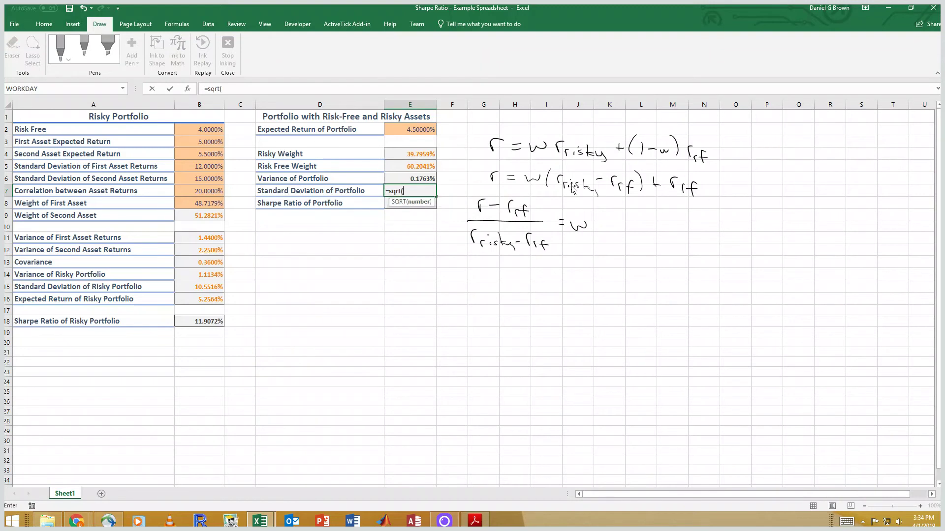
key("Up")
type(")")
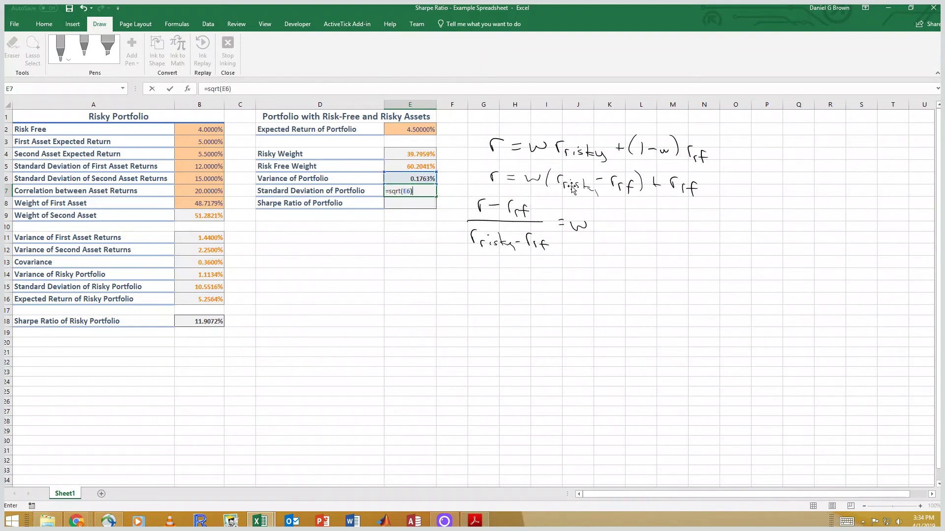
key("Return")
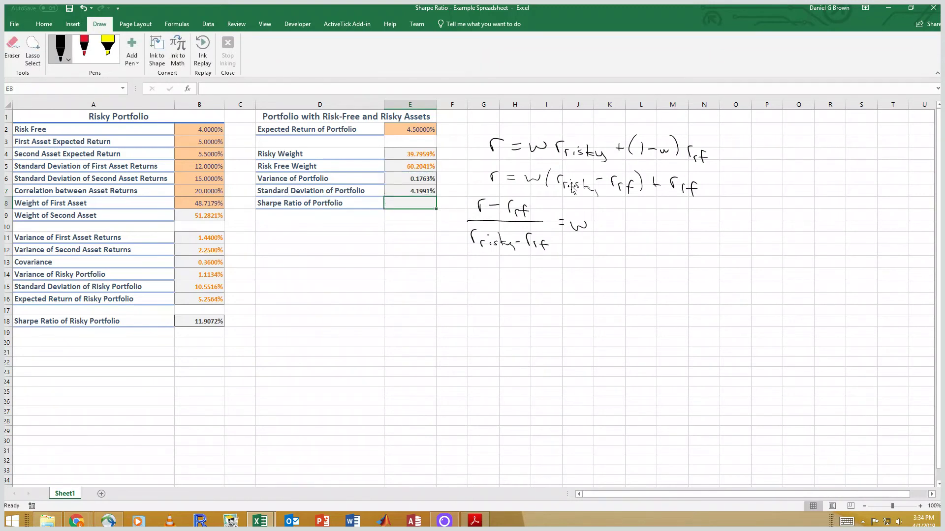
Compute the Sharpe Ratio of Portfolio in E8 as excess return over the risk-free rate divided by standard deviation, =(E2-B2)/E7
type("=(")
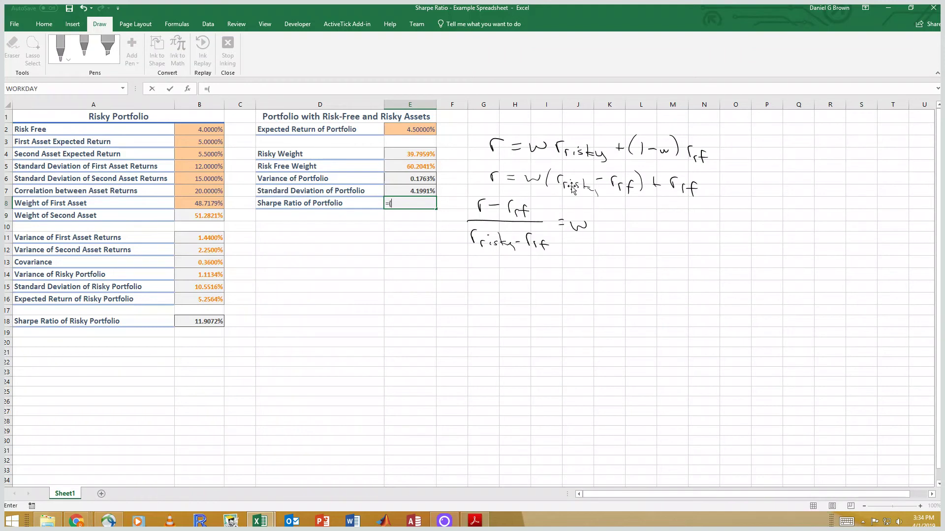
key("Up")
key("Up")
key("Up")
key("Up")
key("Up")
key("Up")
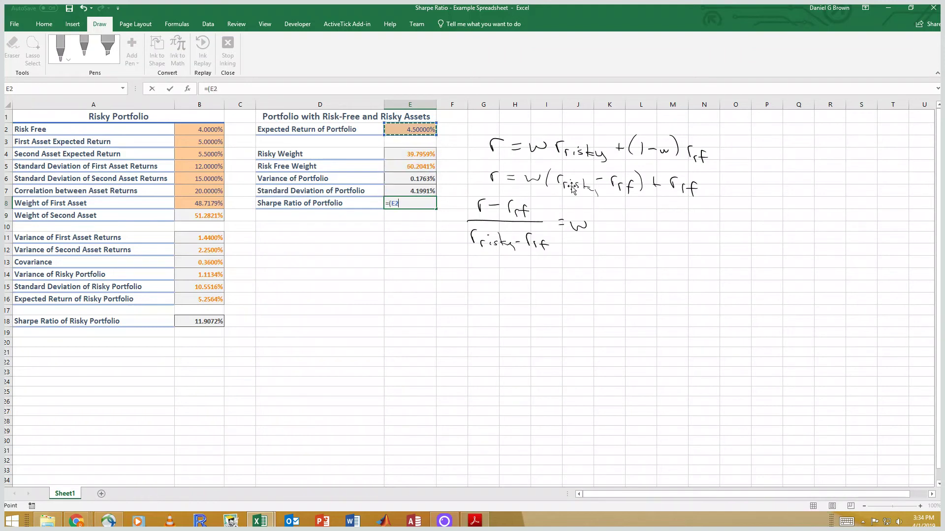
type("-")
key("Up")
key("Up")
key("Up")
key("Up")
key("Up")
key("Up")
key("Left")
key("Left")
key("Left")
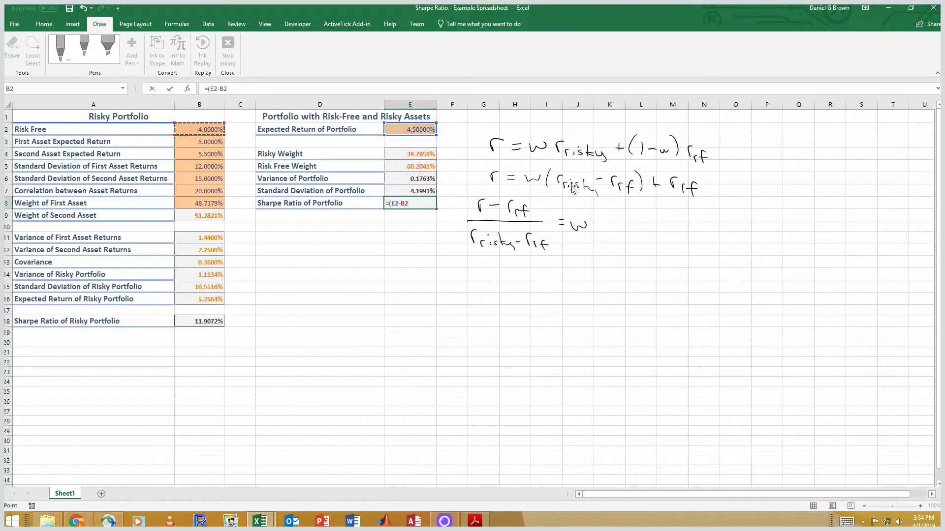
type(")/")
key("Up")
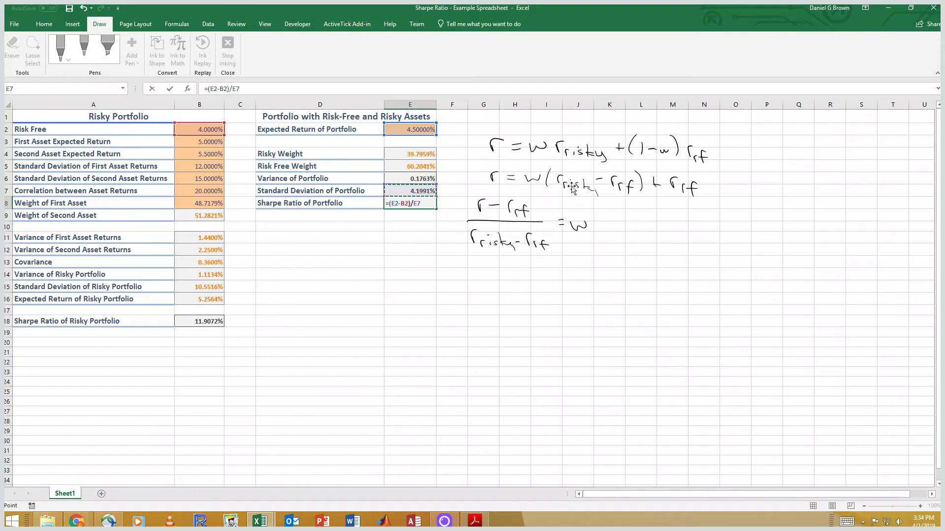
key("Return")
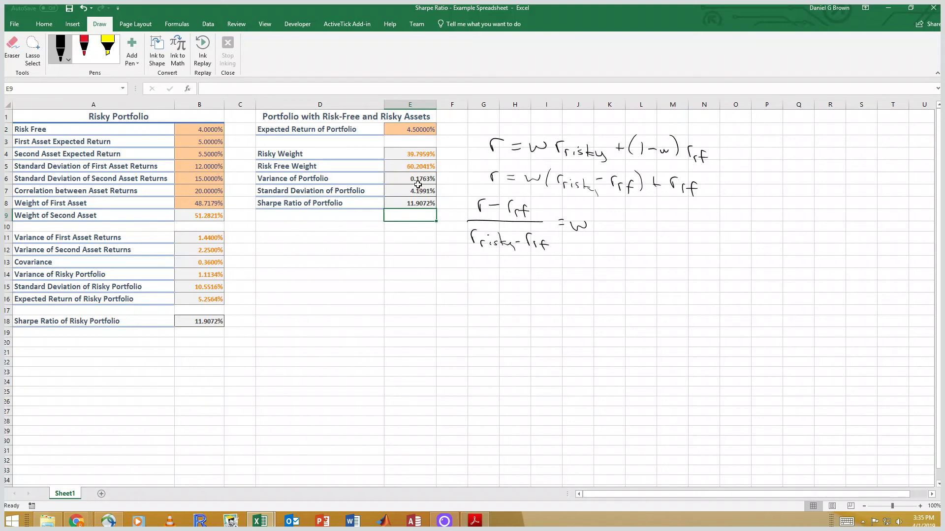
Run Solver to minimize the Variance of Portfolio in E6 by changing the Weight of First Asset in B8, and keep the solution
key("Up")
key("Up")
key("Up")
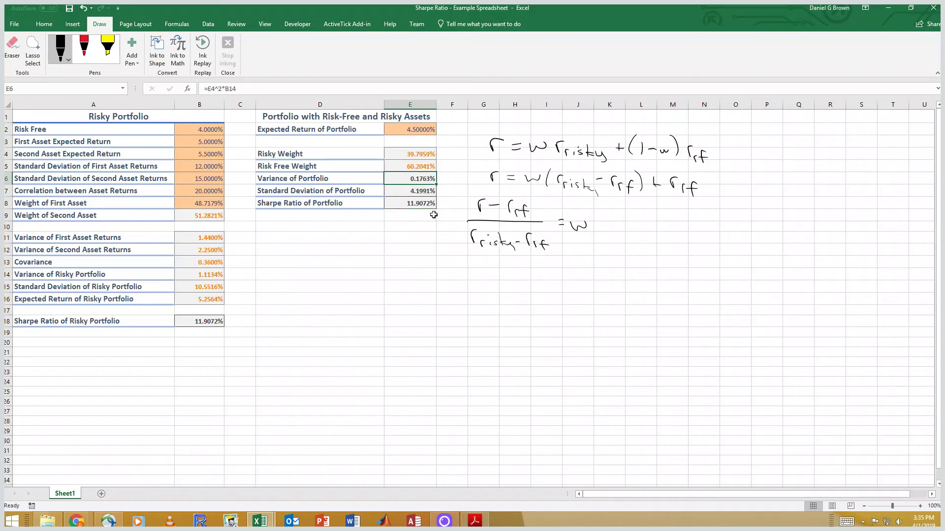
left_click(182, 203)
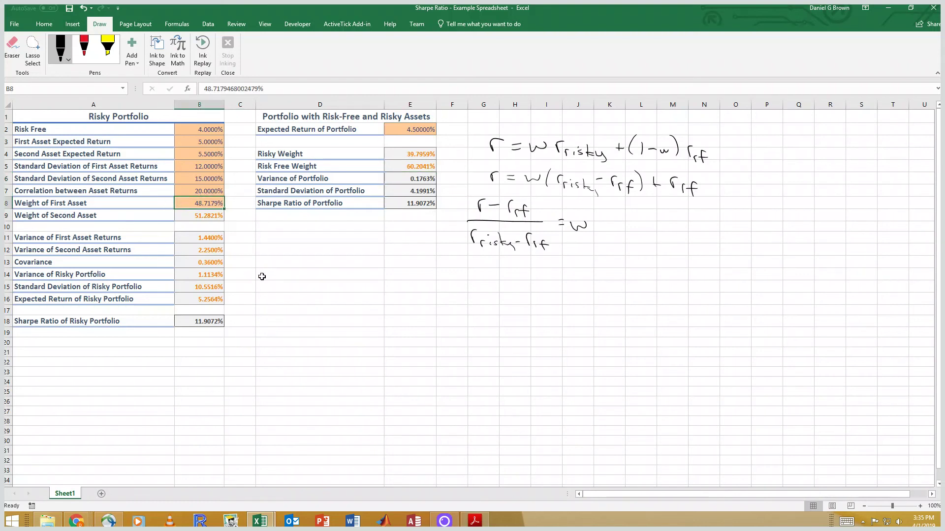
left_click(427, 179)
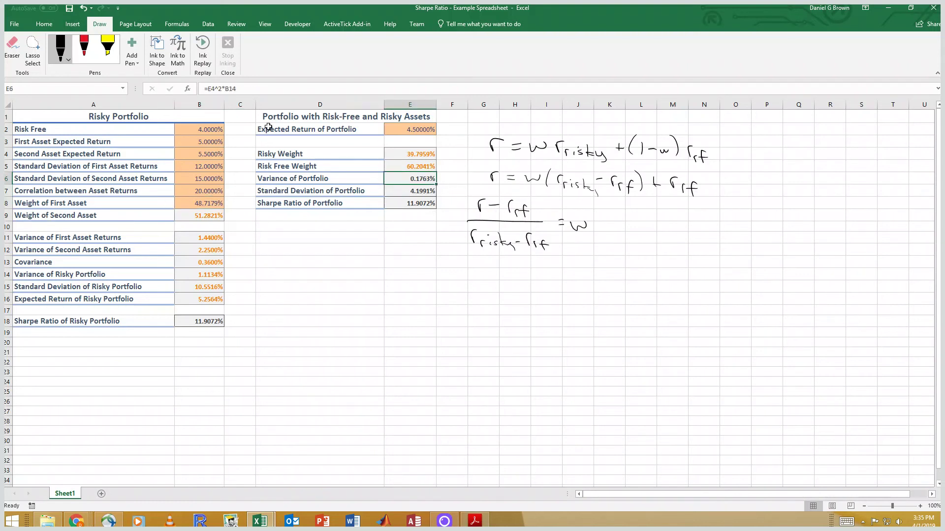
left_click(208, 23)
left_click(780, 50)
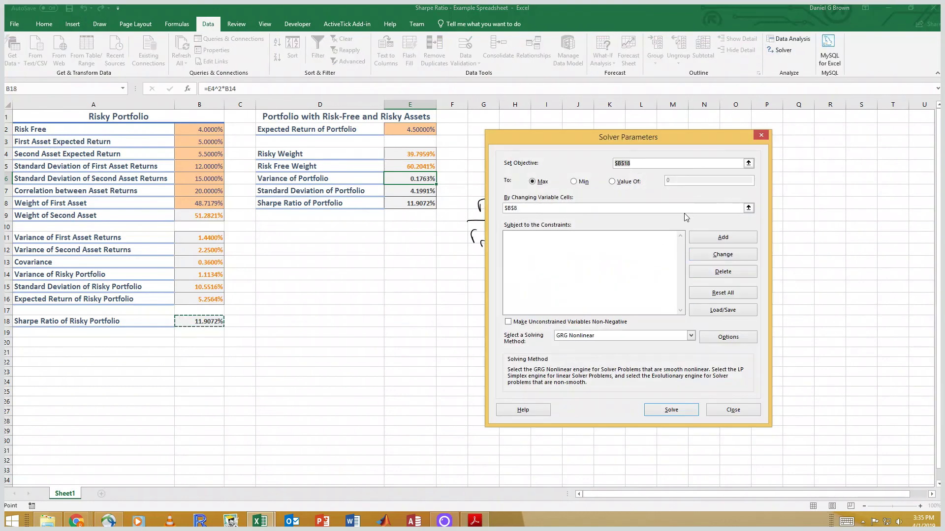
left_click(749, 163)
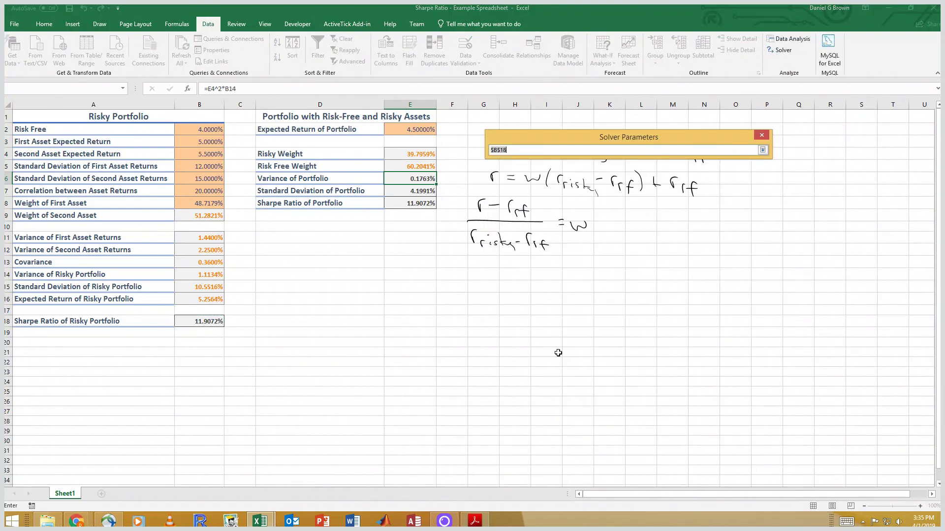
left_click(401, 179)
key("Return")
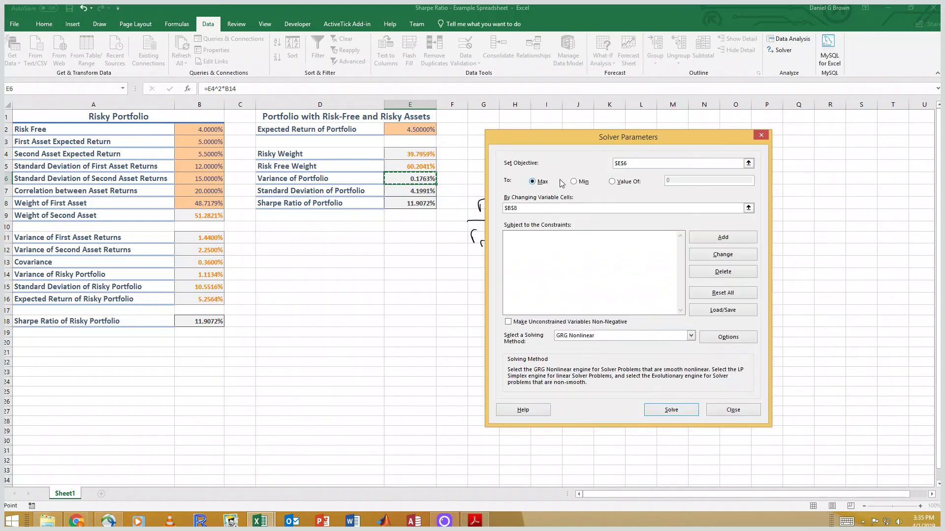
left_click(574, 181)
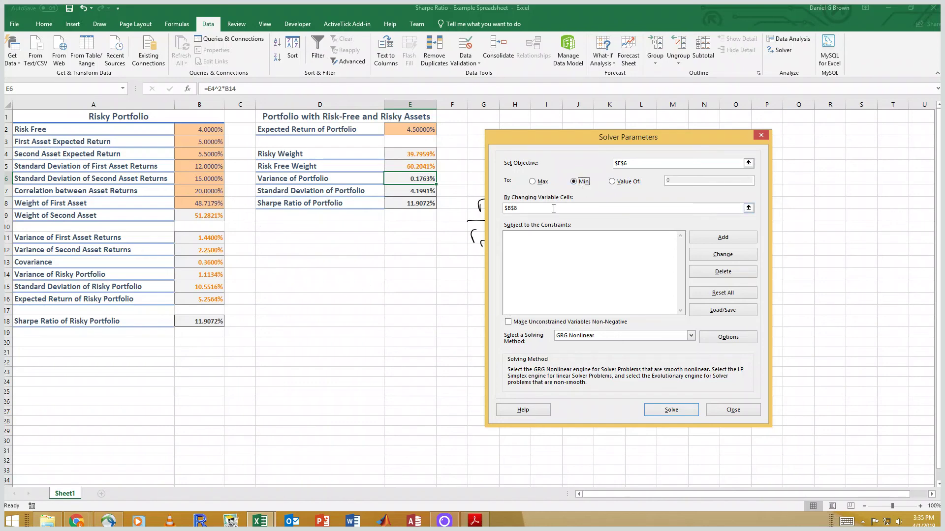
left_click(651, 412)
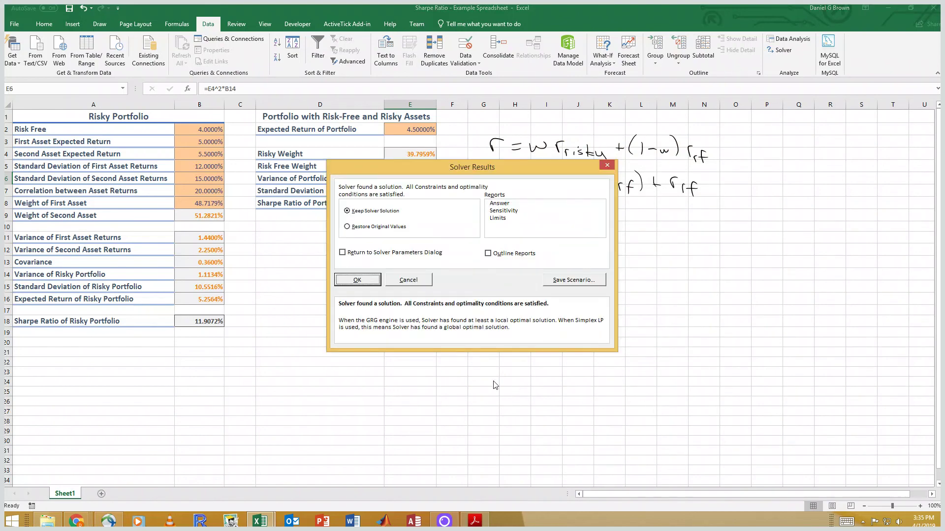
left_click(373, 282)
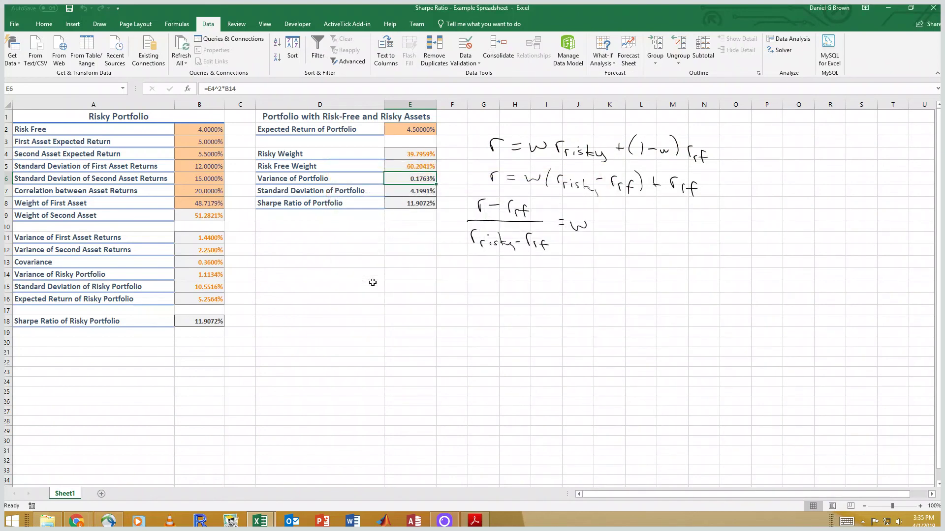